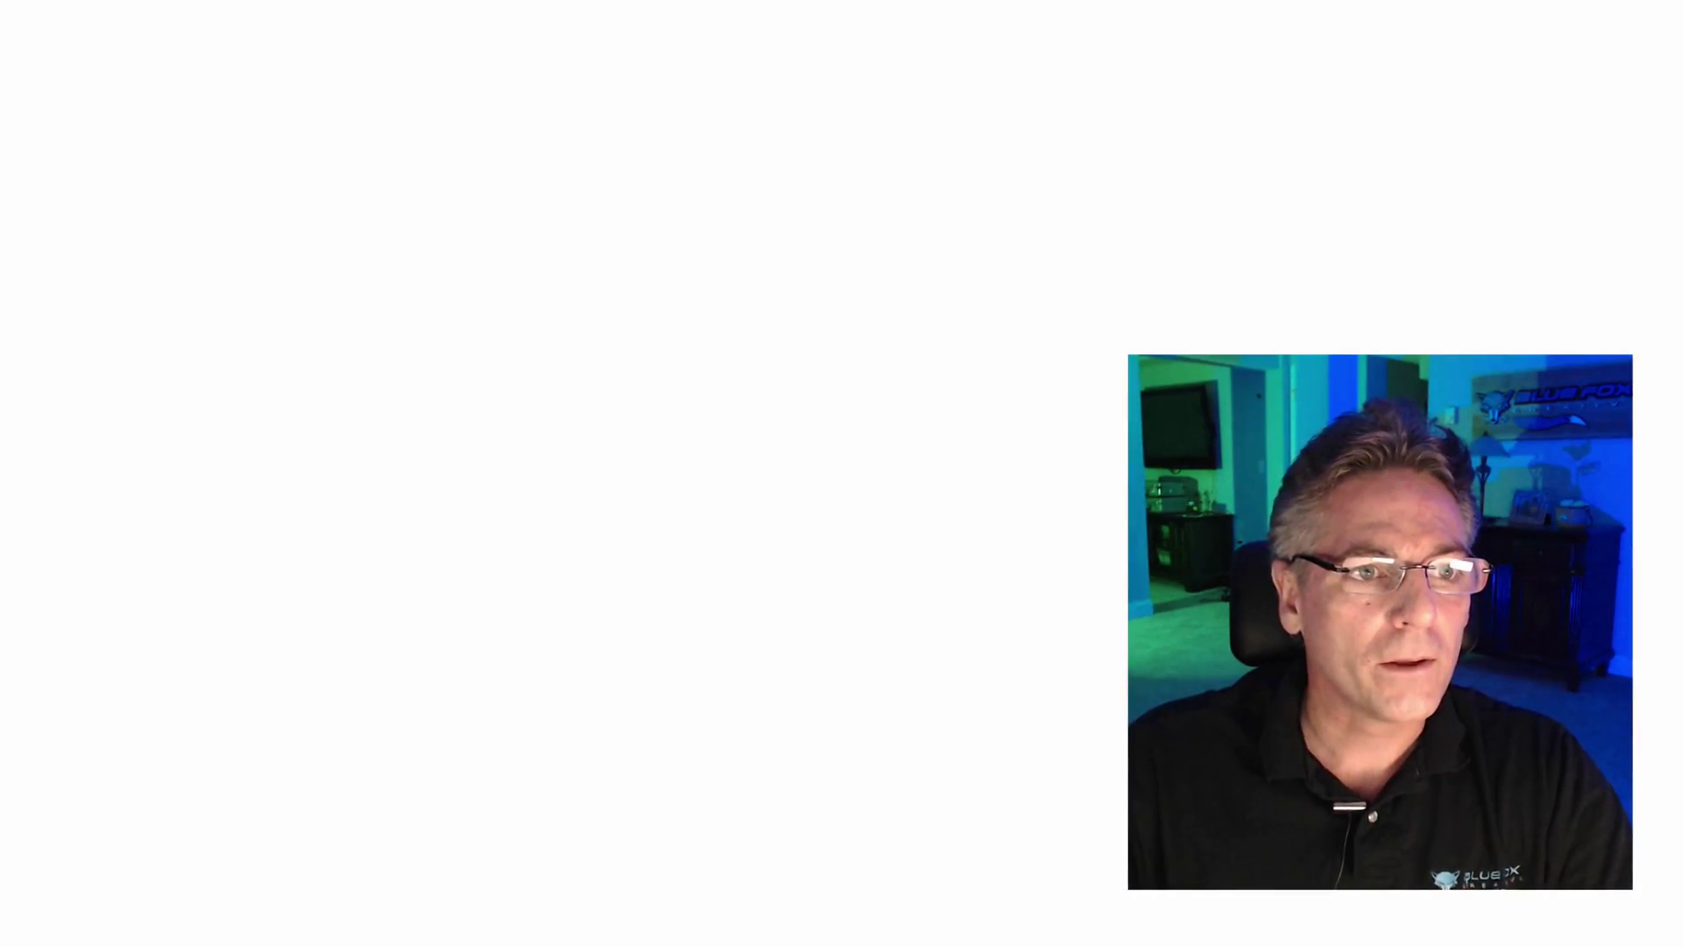
Search the web for "whats my interent speed" and run the Ookla Speedtest.
text(whats my interen)
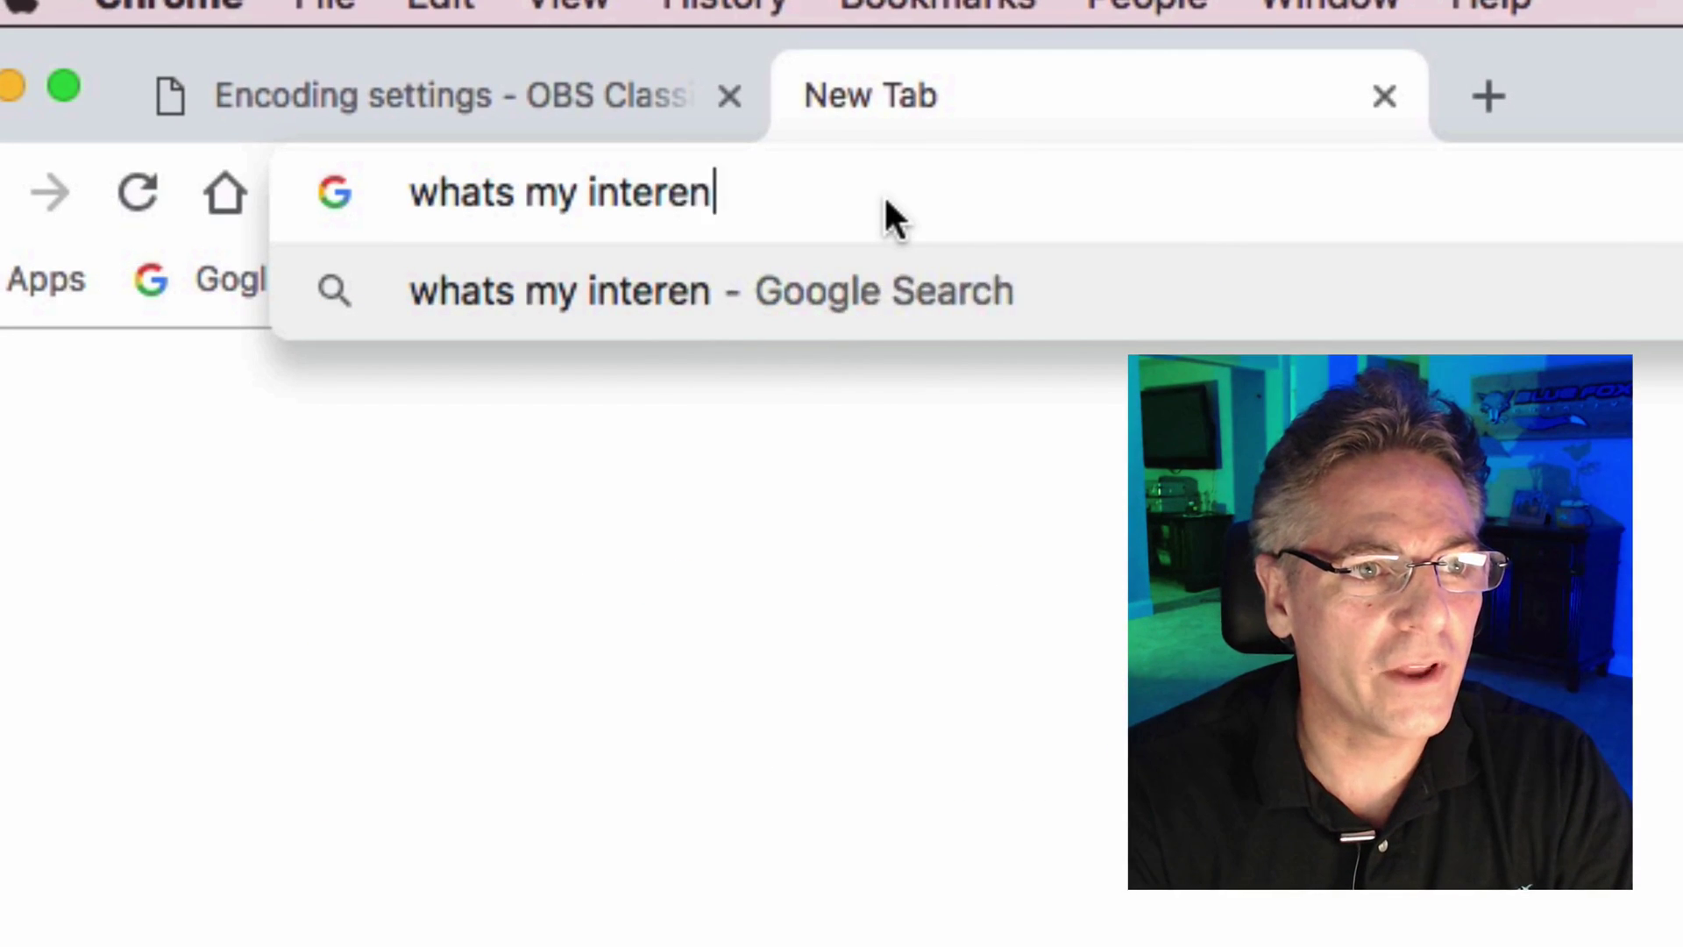
text(t ps)
key(BackSpace)
key(BackSpace)
text(speed)
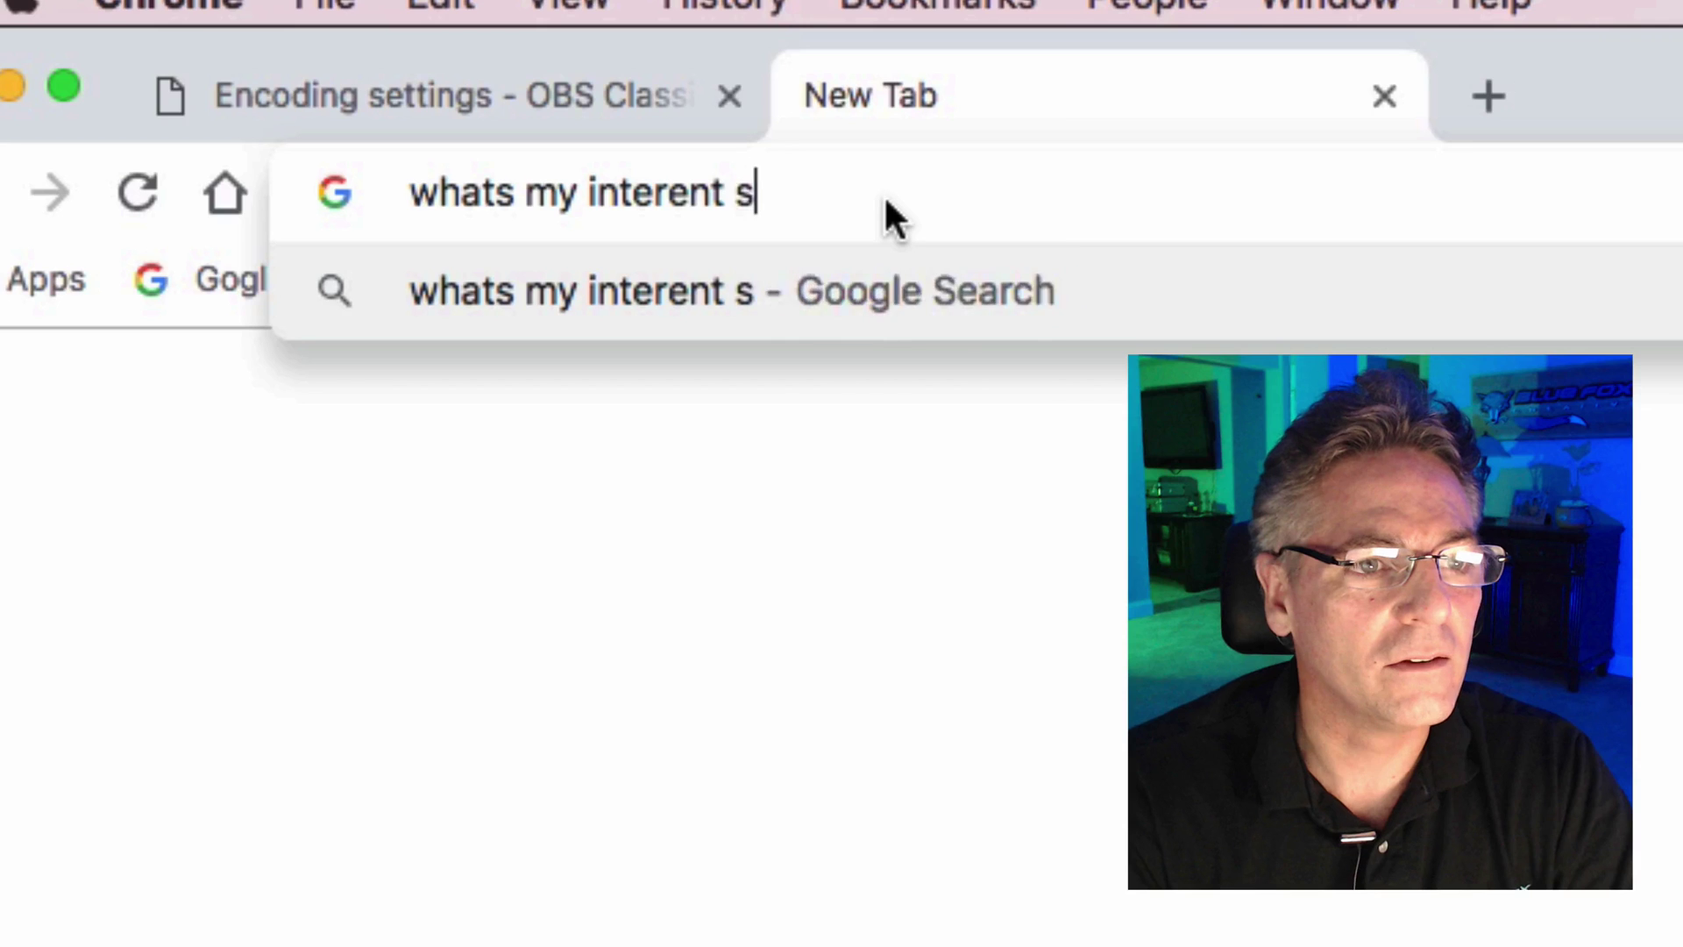
key(Return)
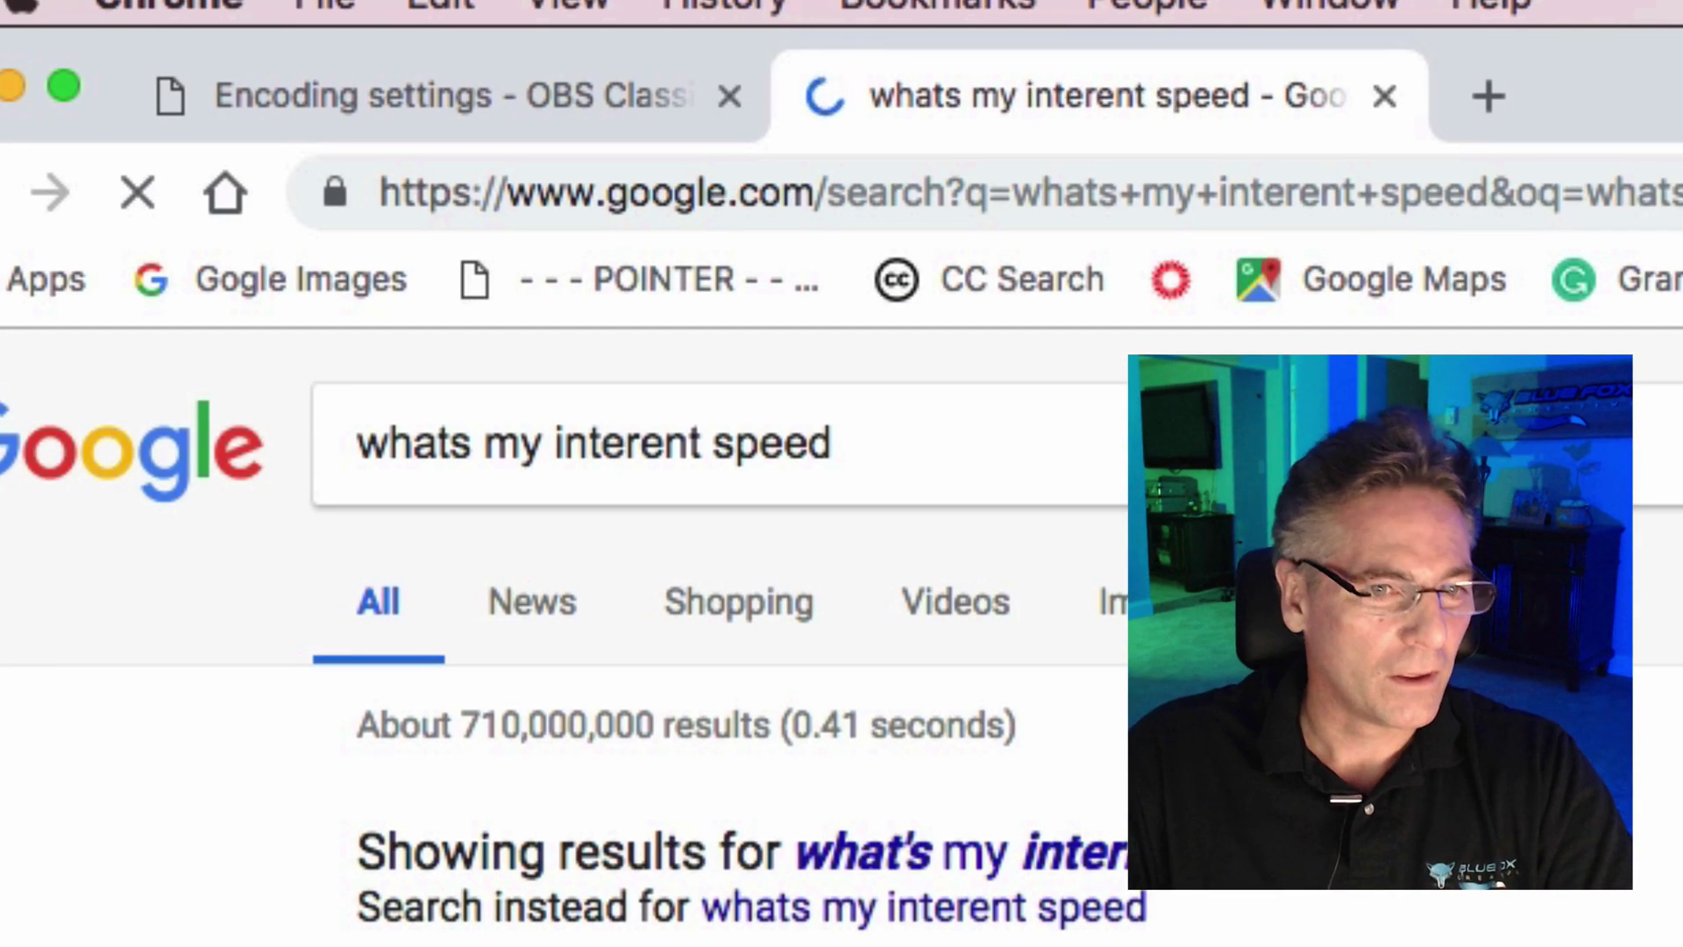
scroll(650, 684, down, 3)
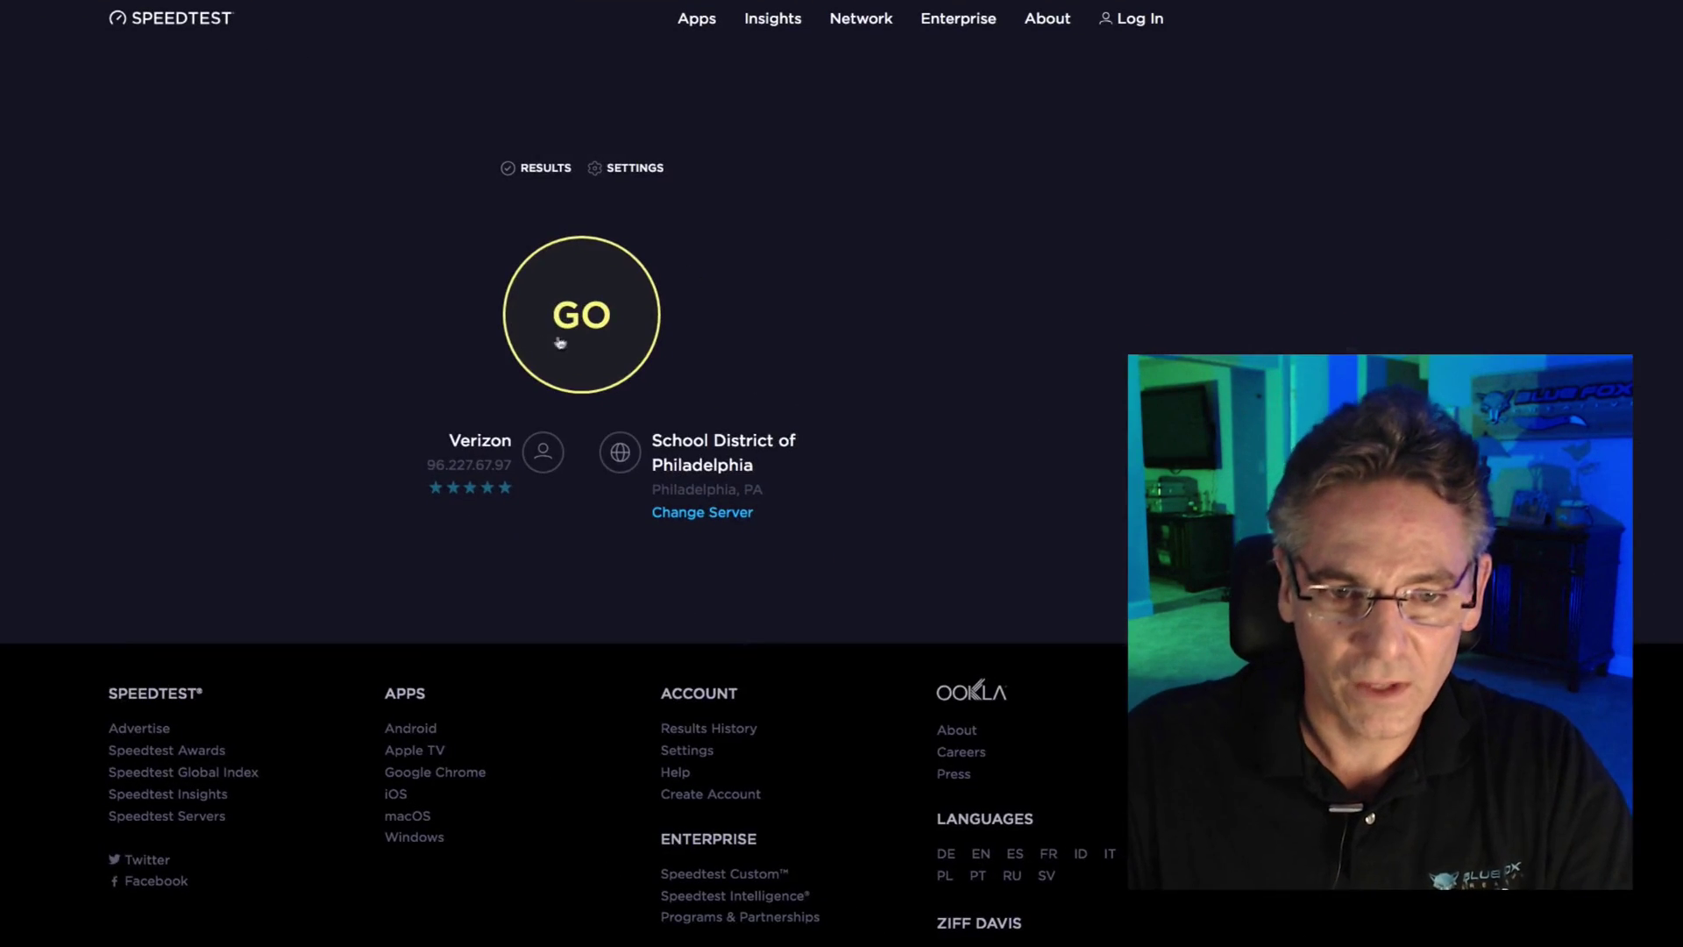
click(582, 315)
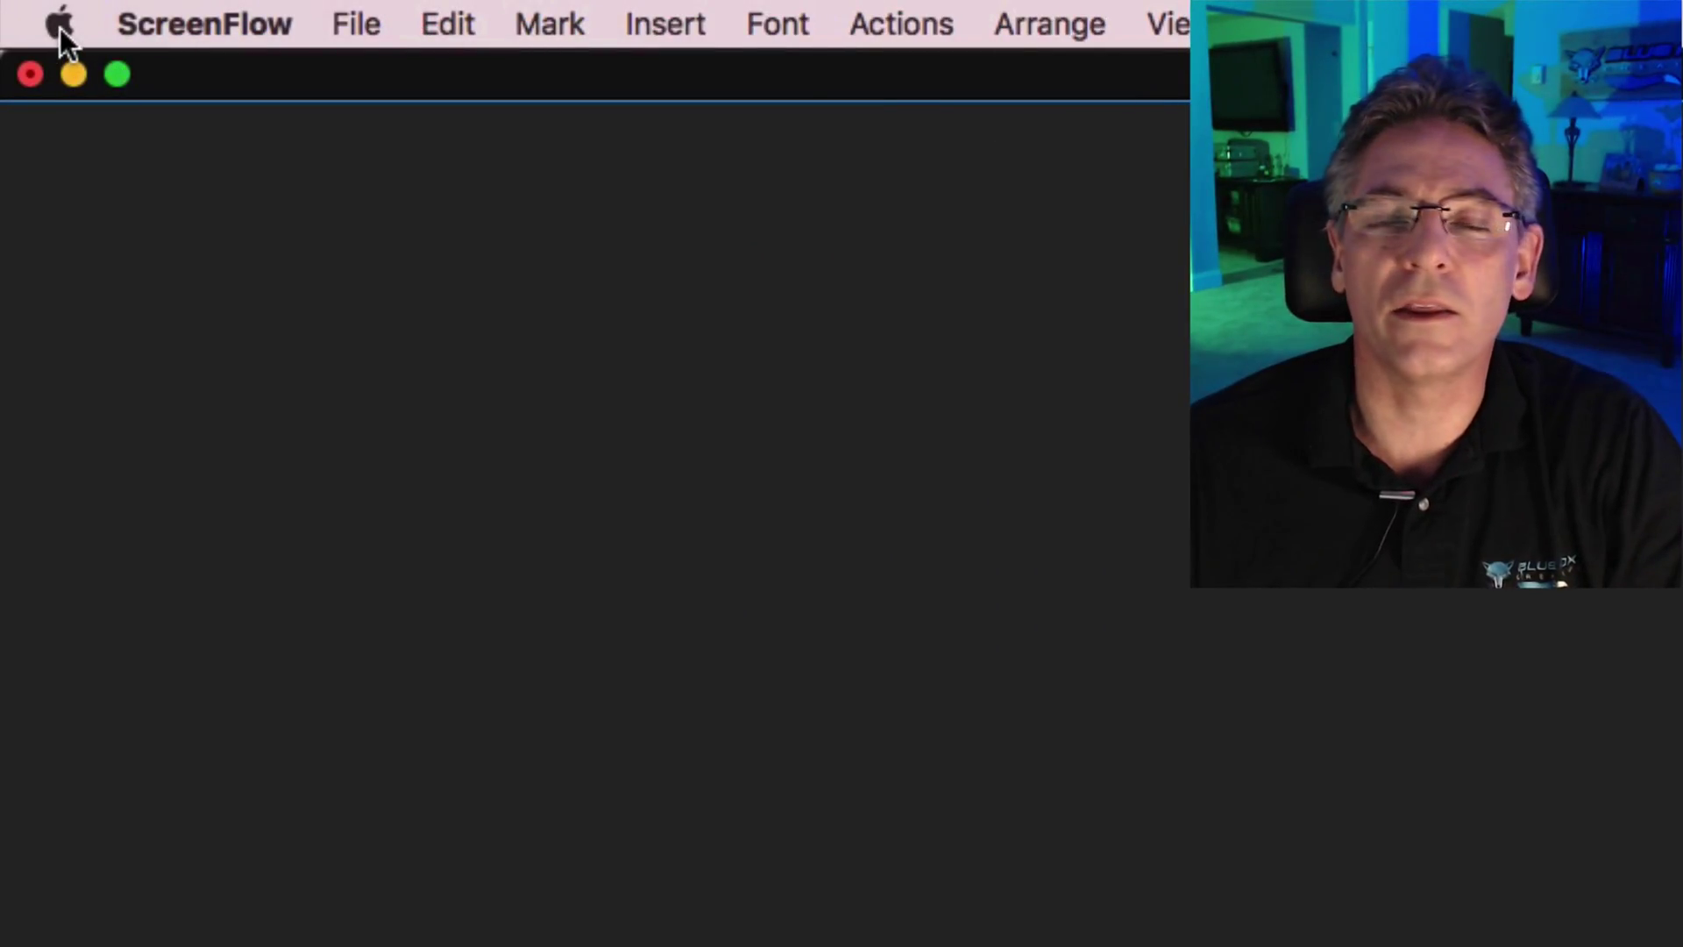
Open the system overview on the Mac and Task Manager on the Windows computer.
click(59, 28)
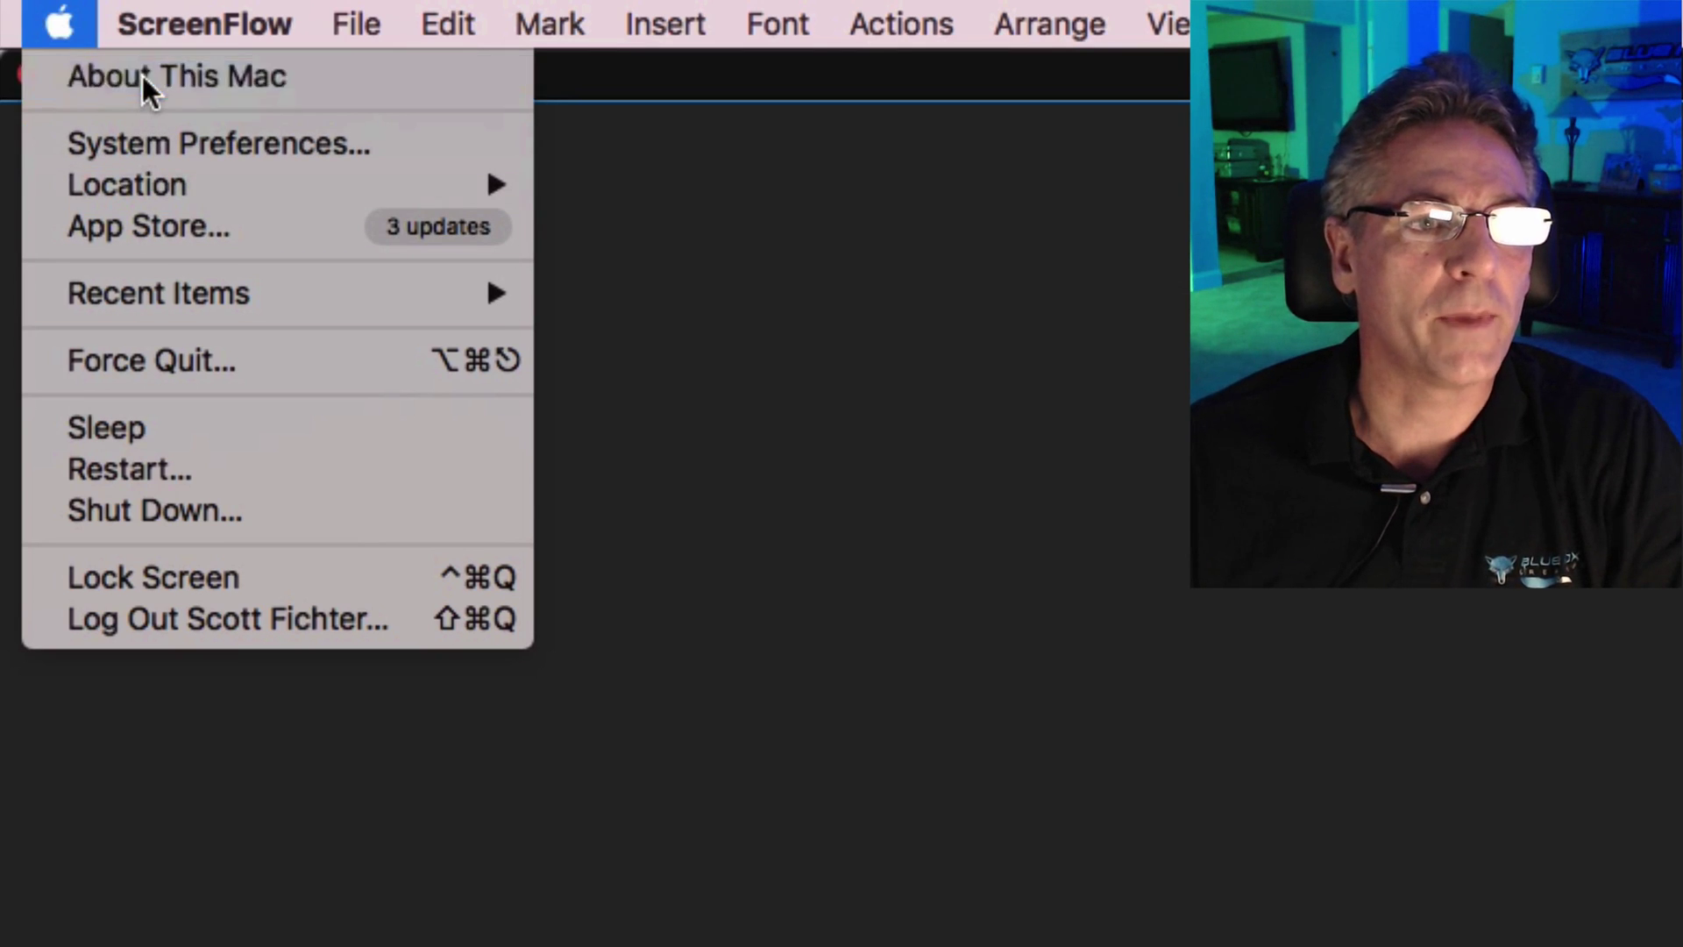
click(142, 75)
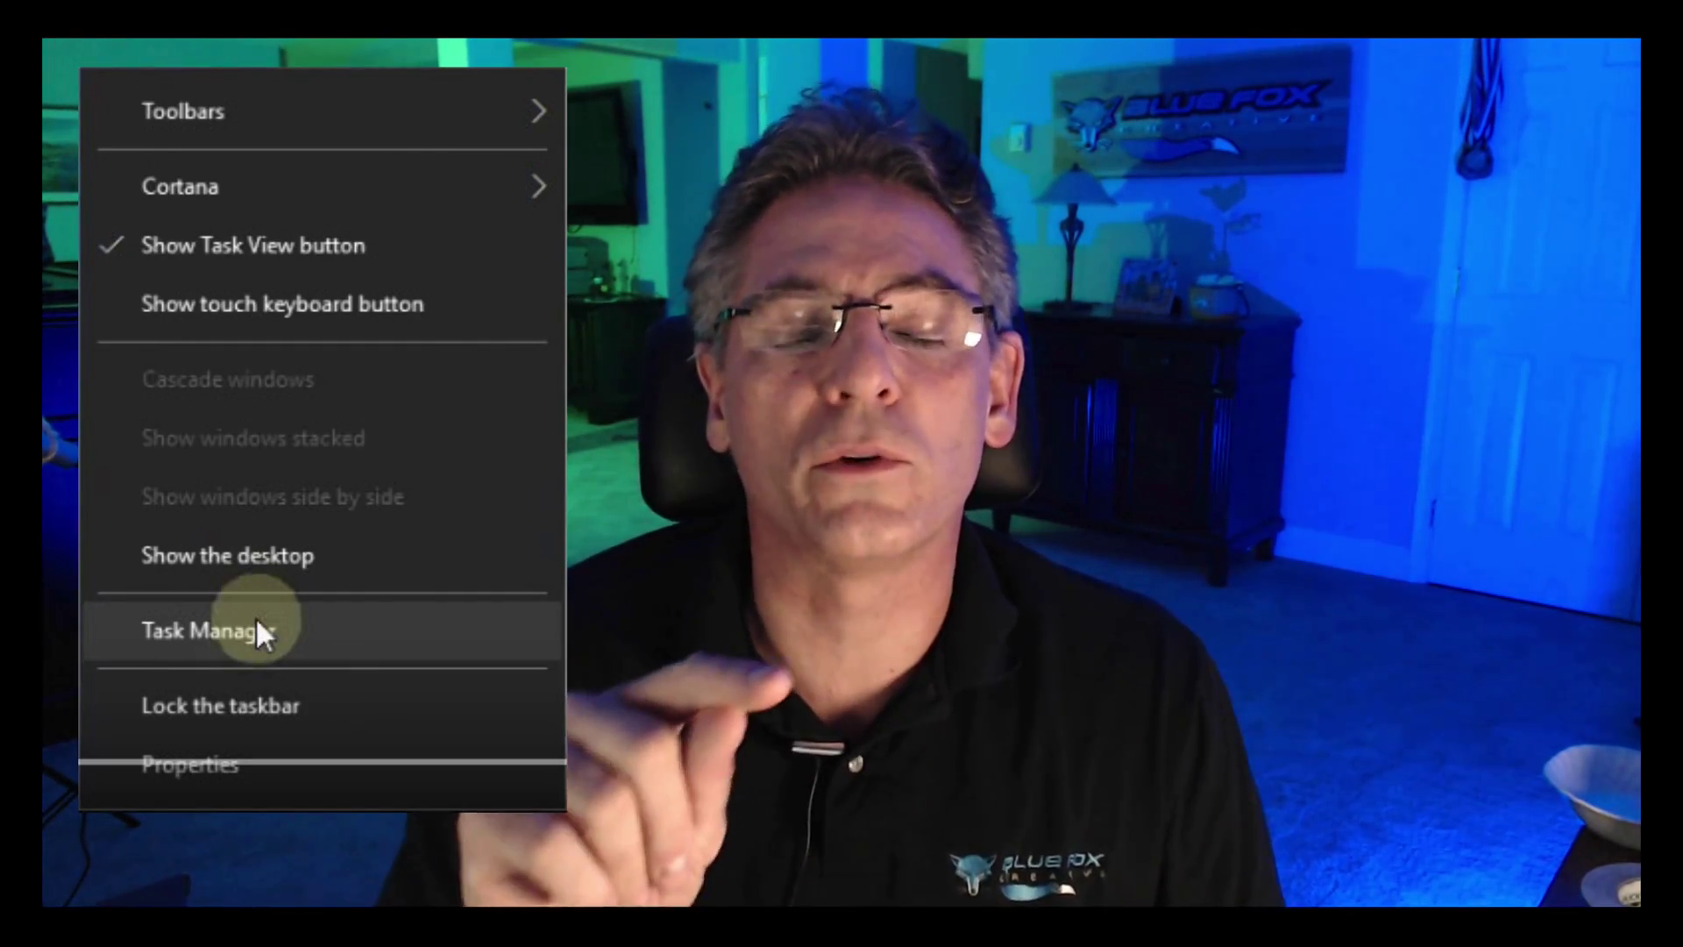
click(257, 622)
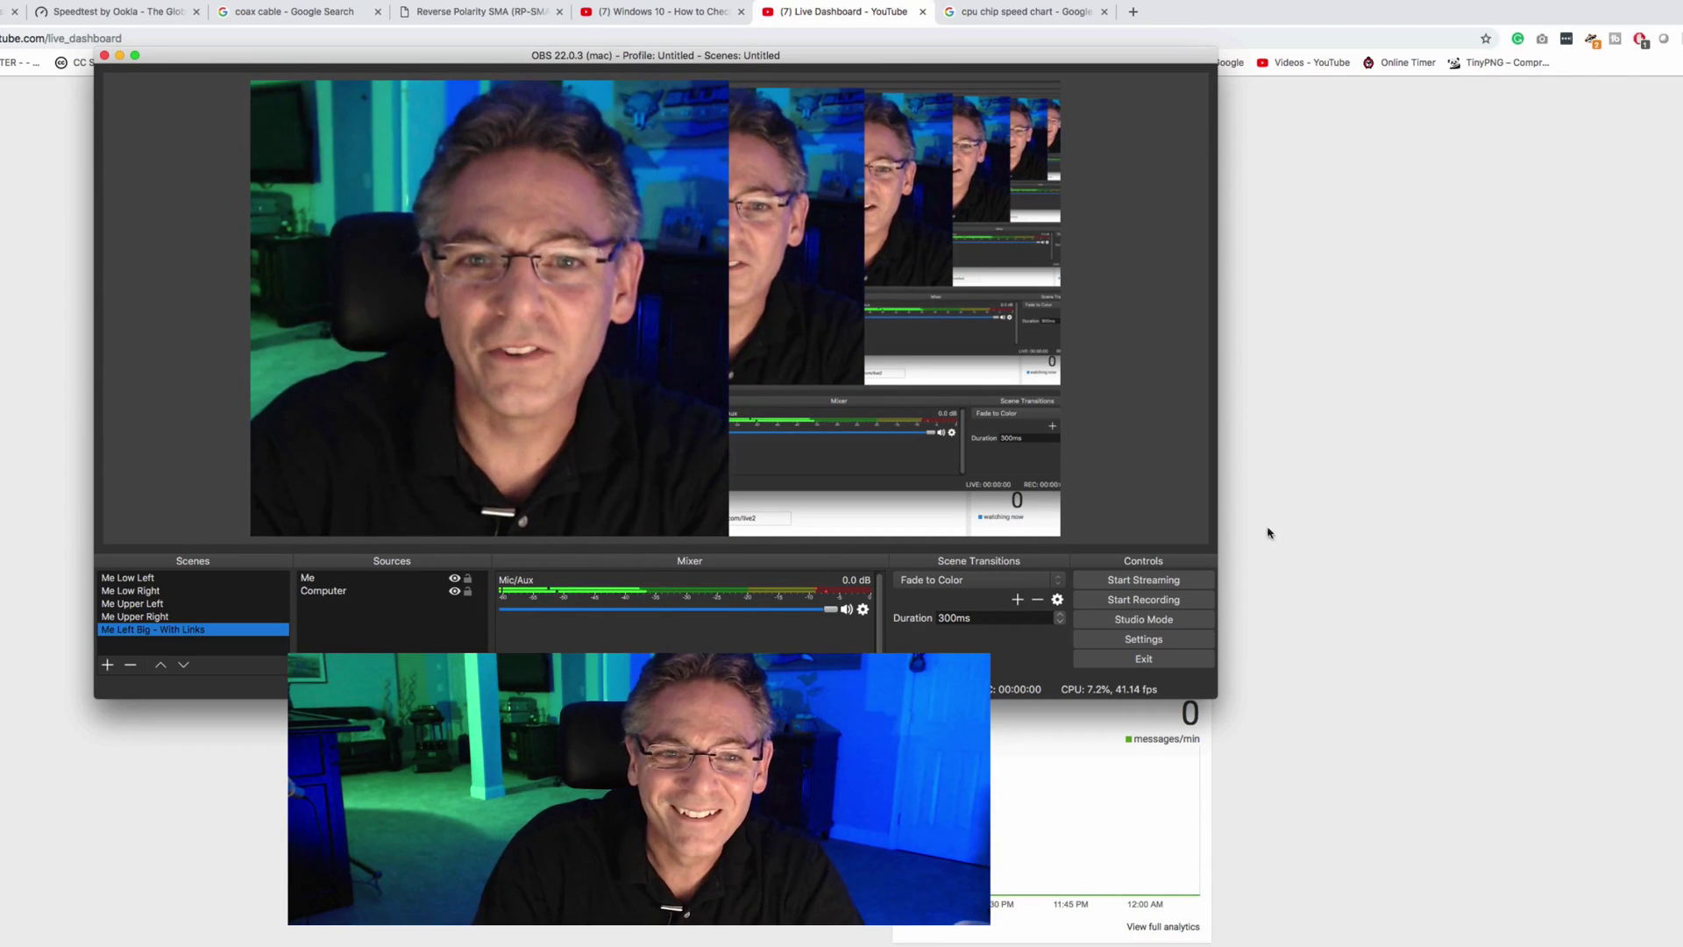
Switch to OBS, open its settings and review the General options, keeping the Dark theme.
click(1144, 639)
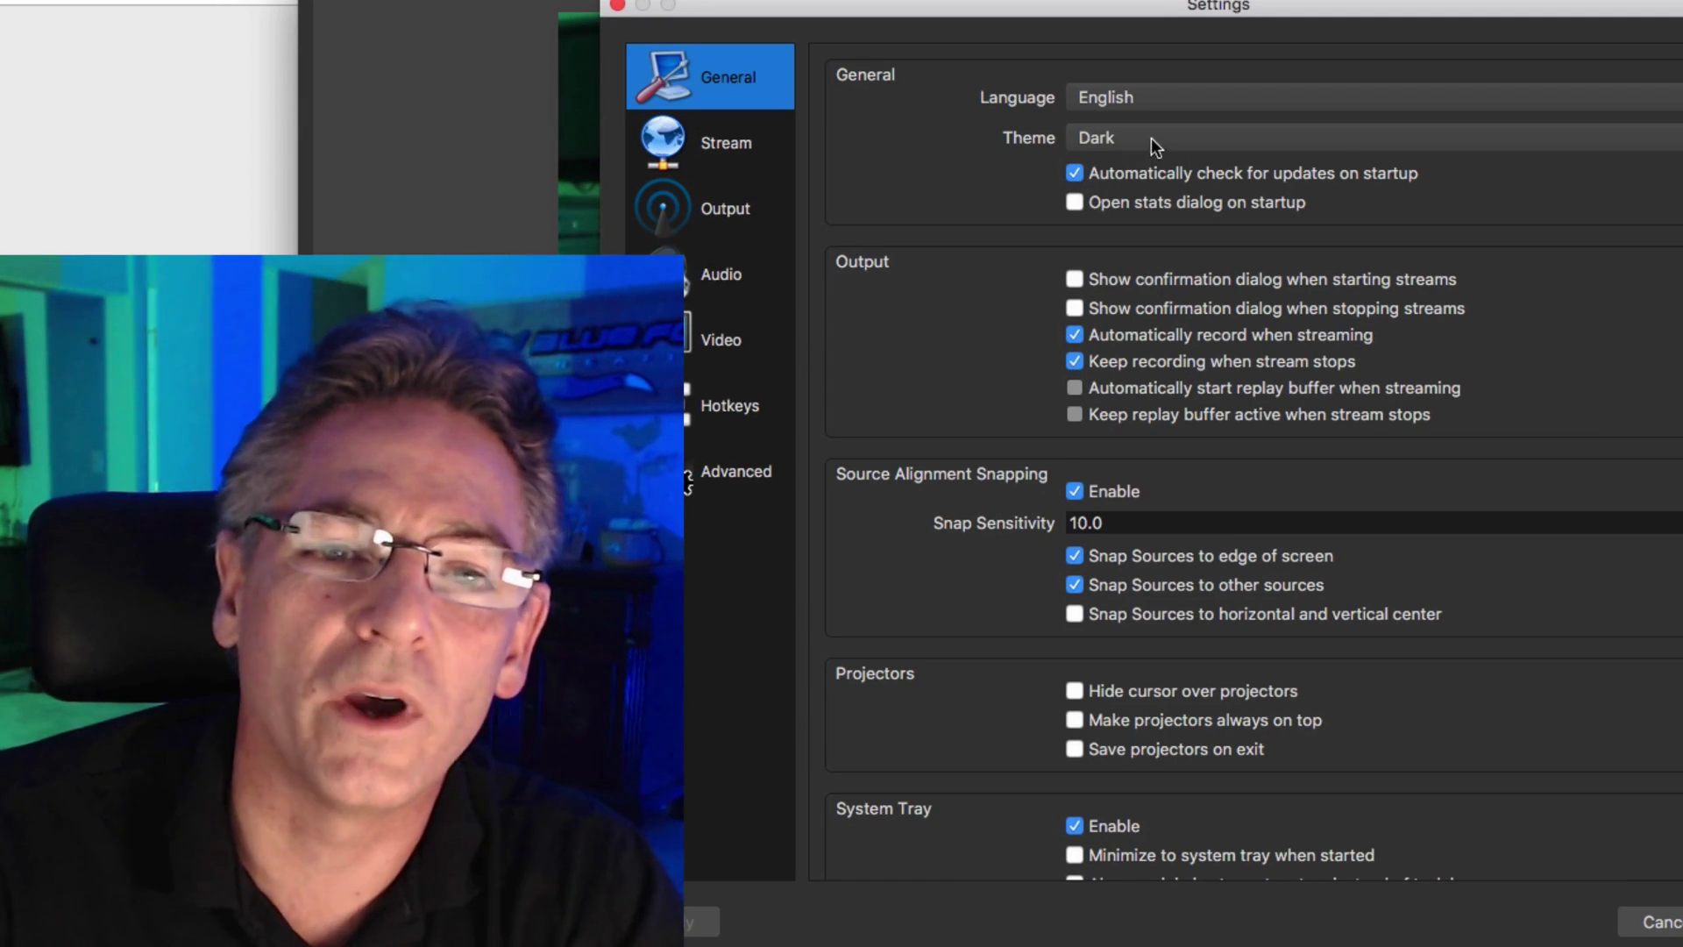
click(1149, 138)
click(1153, 138)
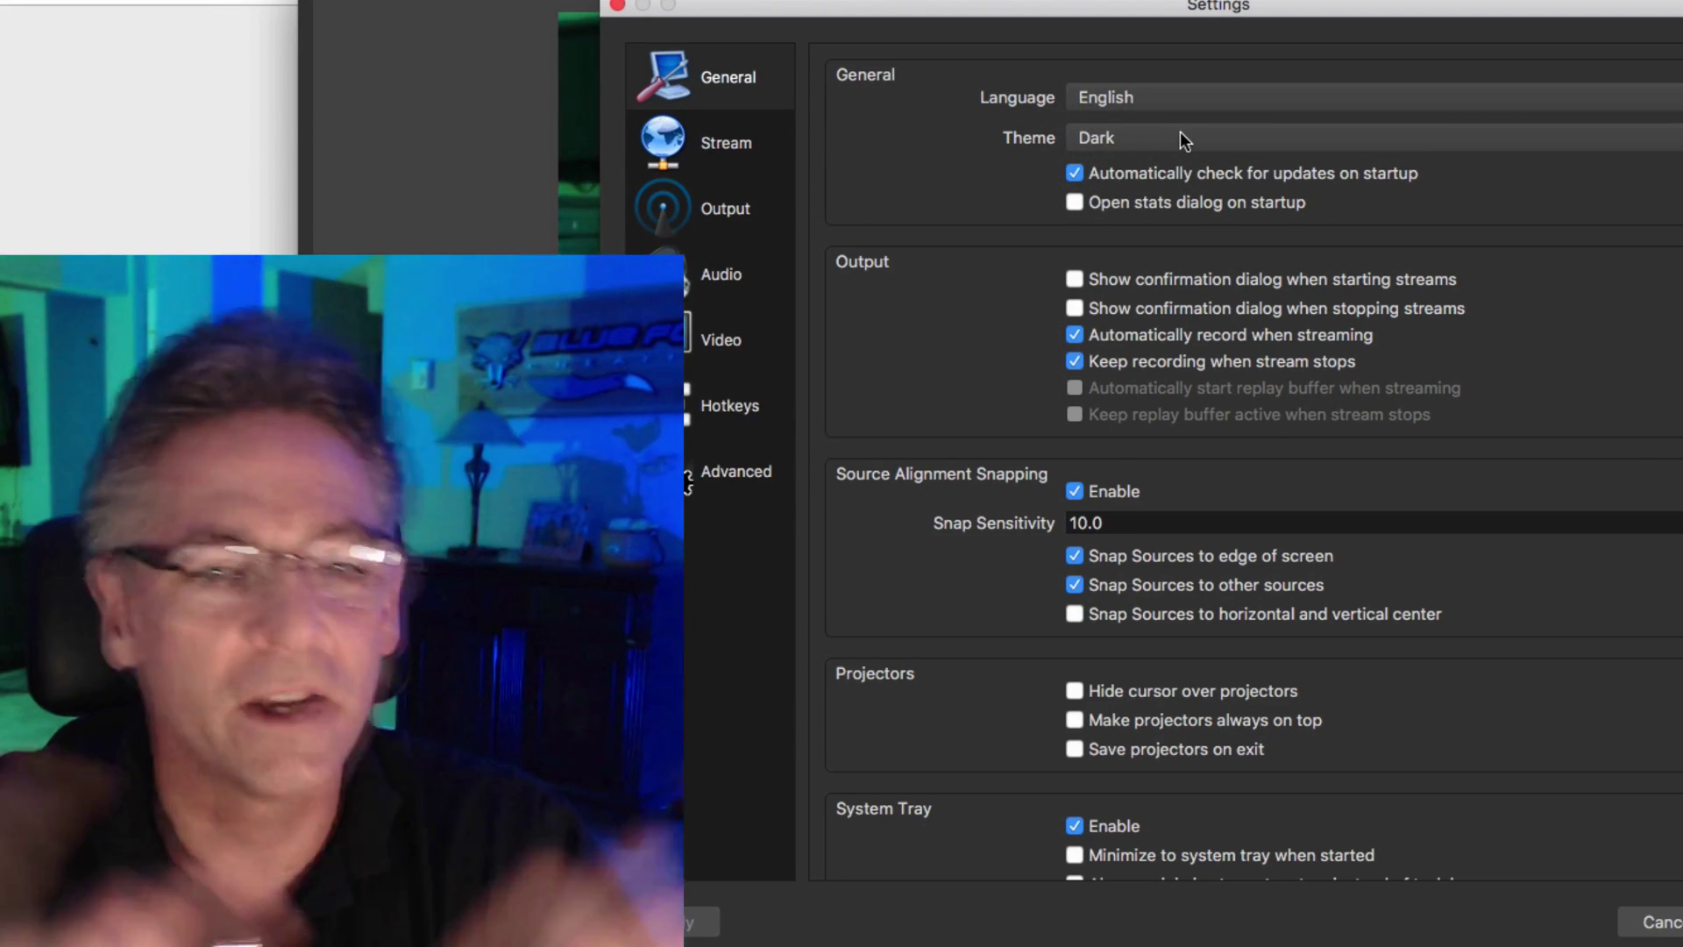
scroll(1403, 504, down, 5)
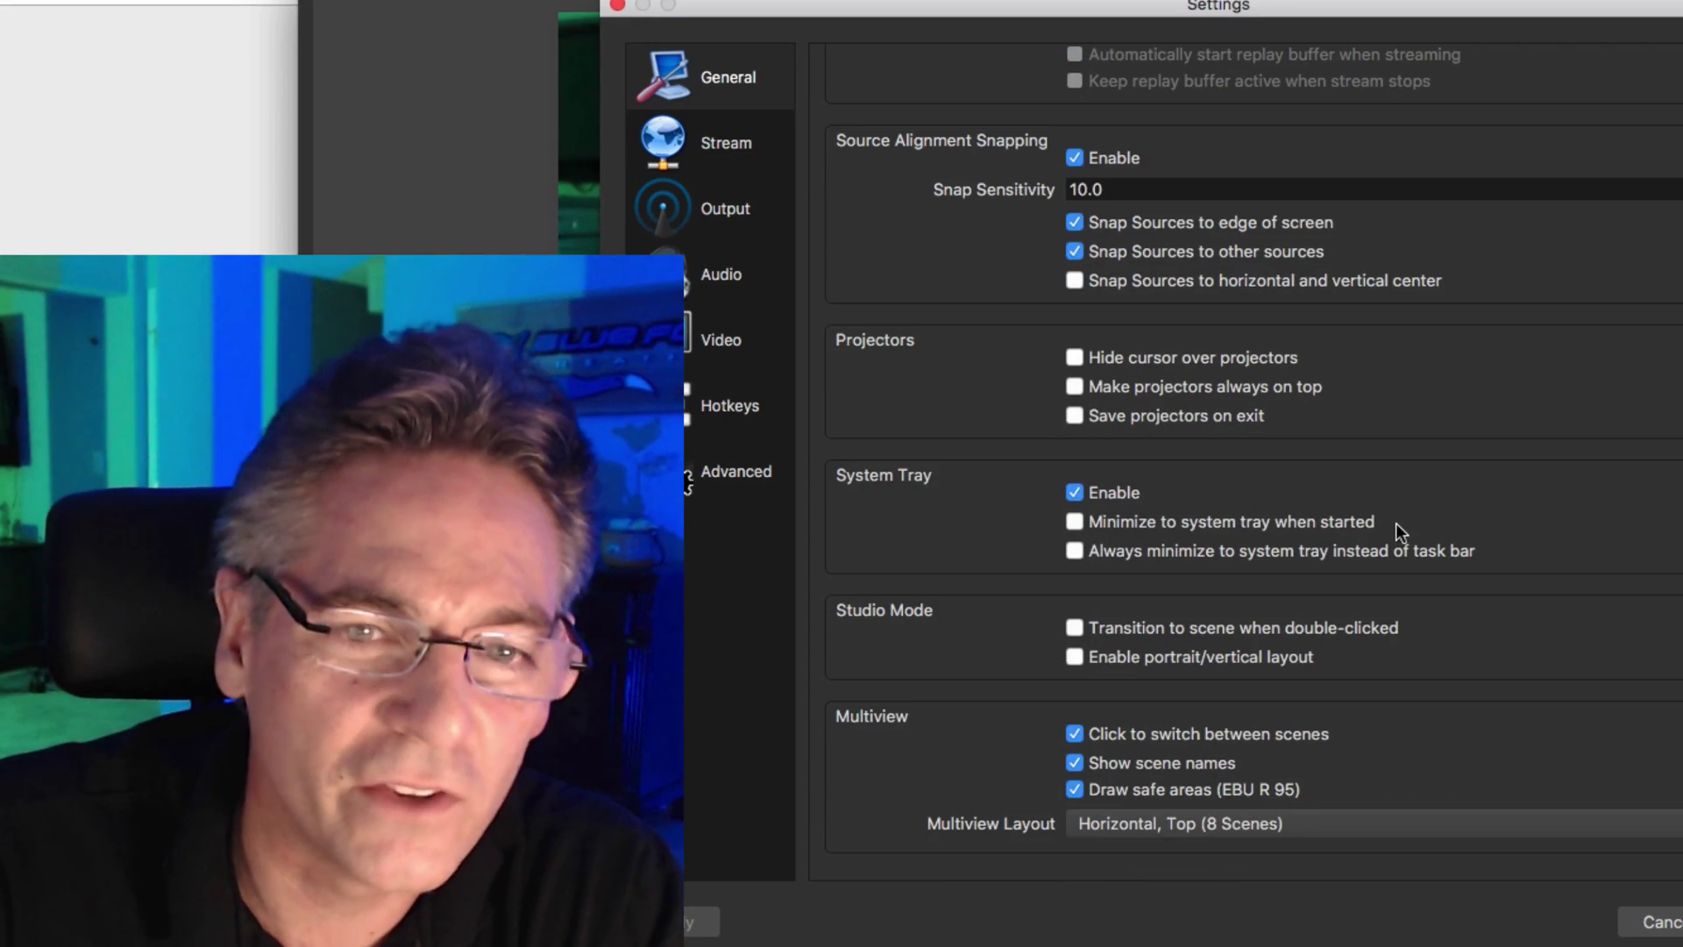
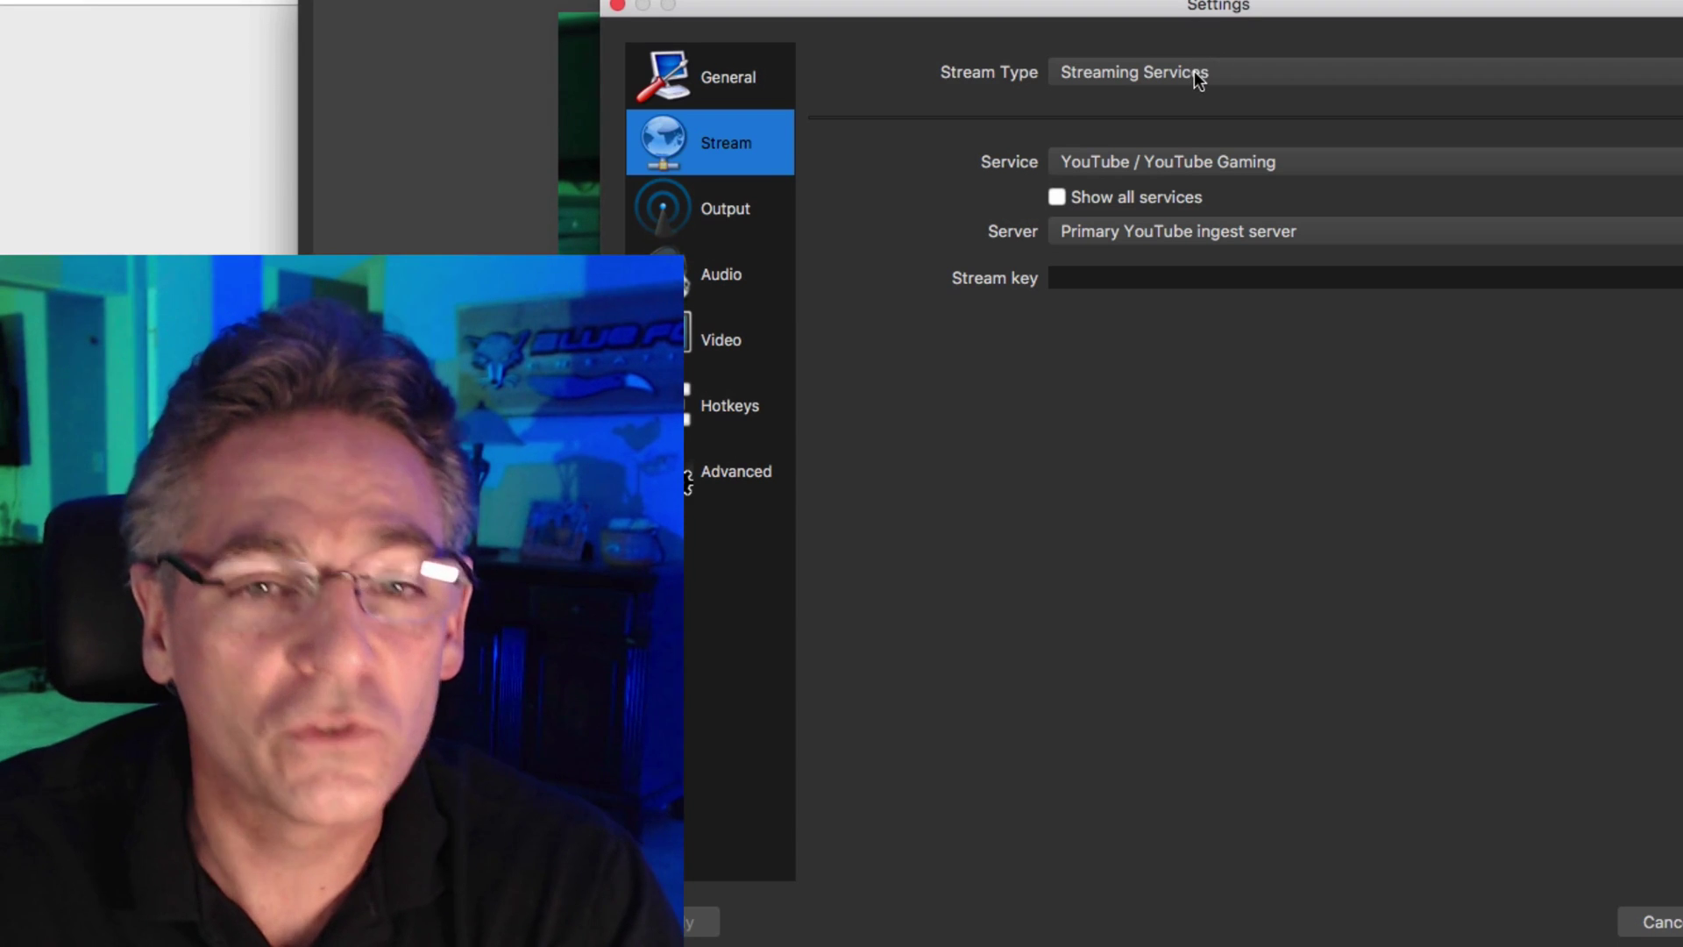
Try the Custom Streaming Server stream type.
click(1196, 75)
click(1201, 98)
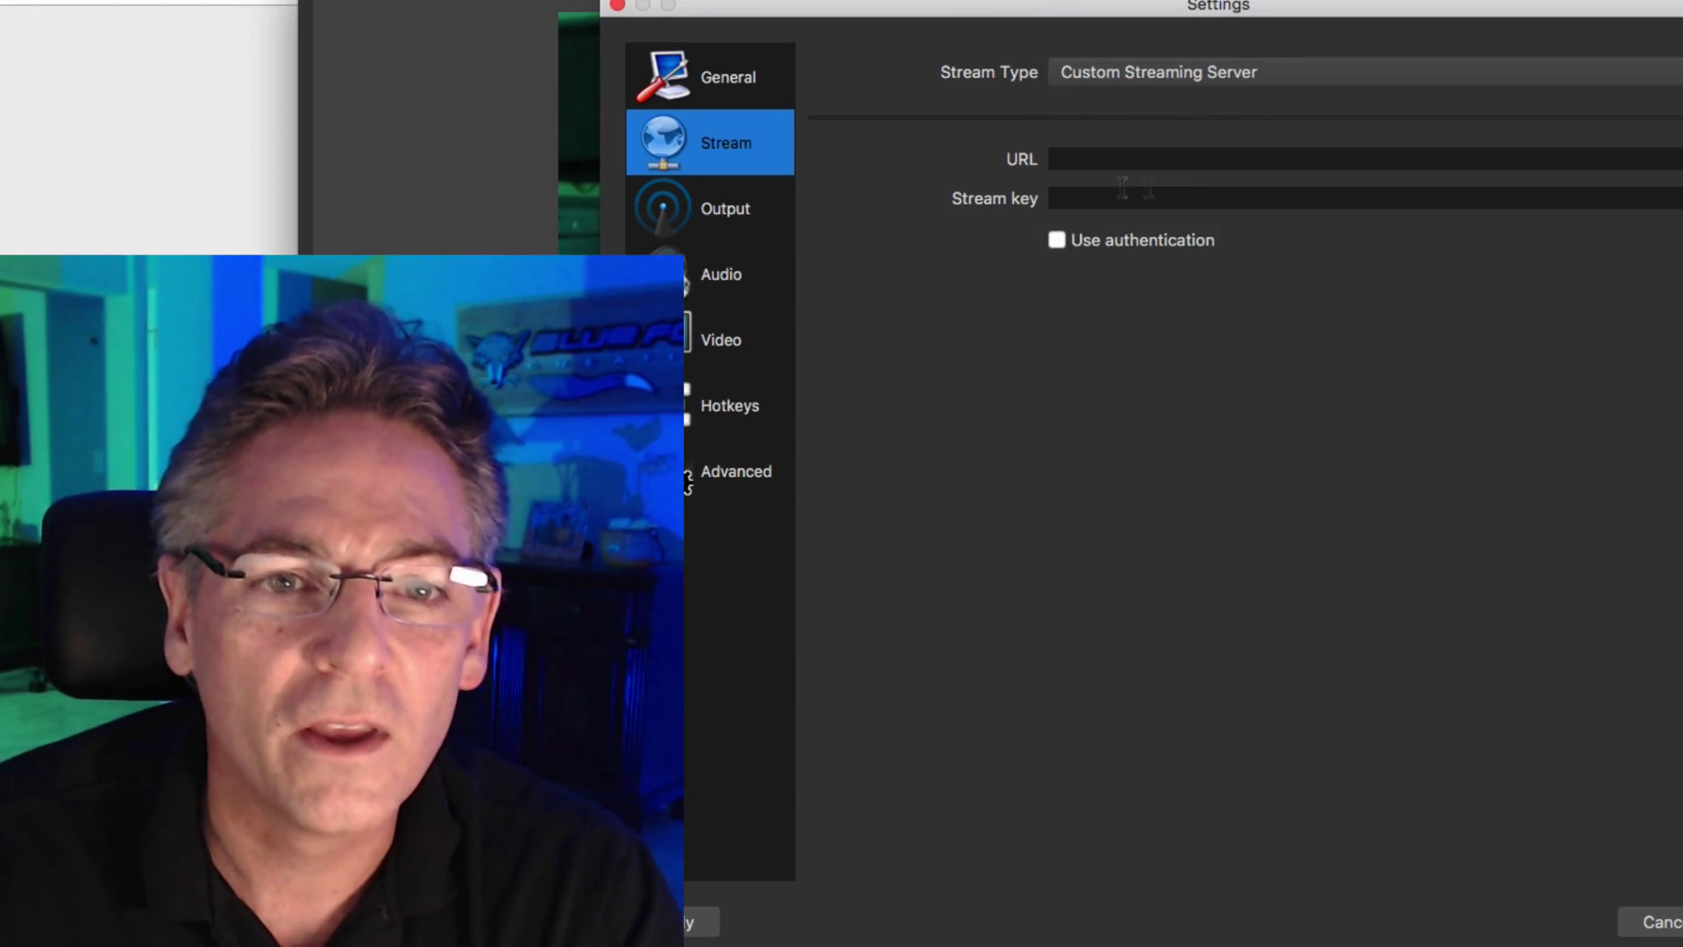
click(1231, 70)
click(1233, 72)
Set the stream type to Streaming Services and the service to YouTube / YouTube Gaming.
click(1228, 75)
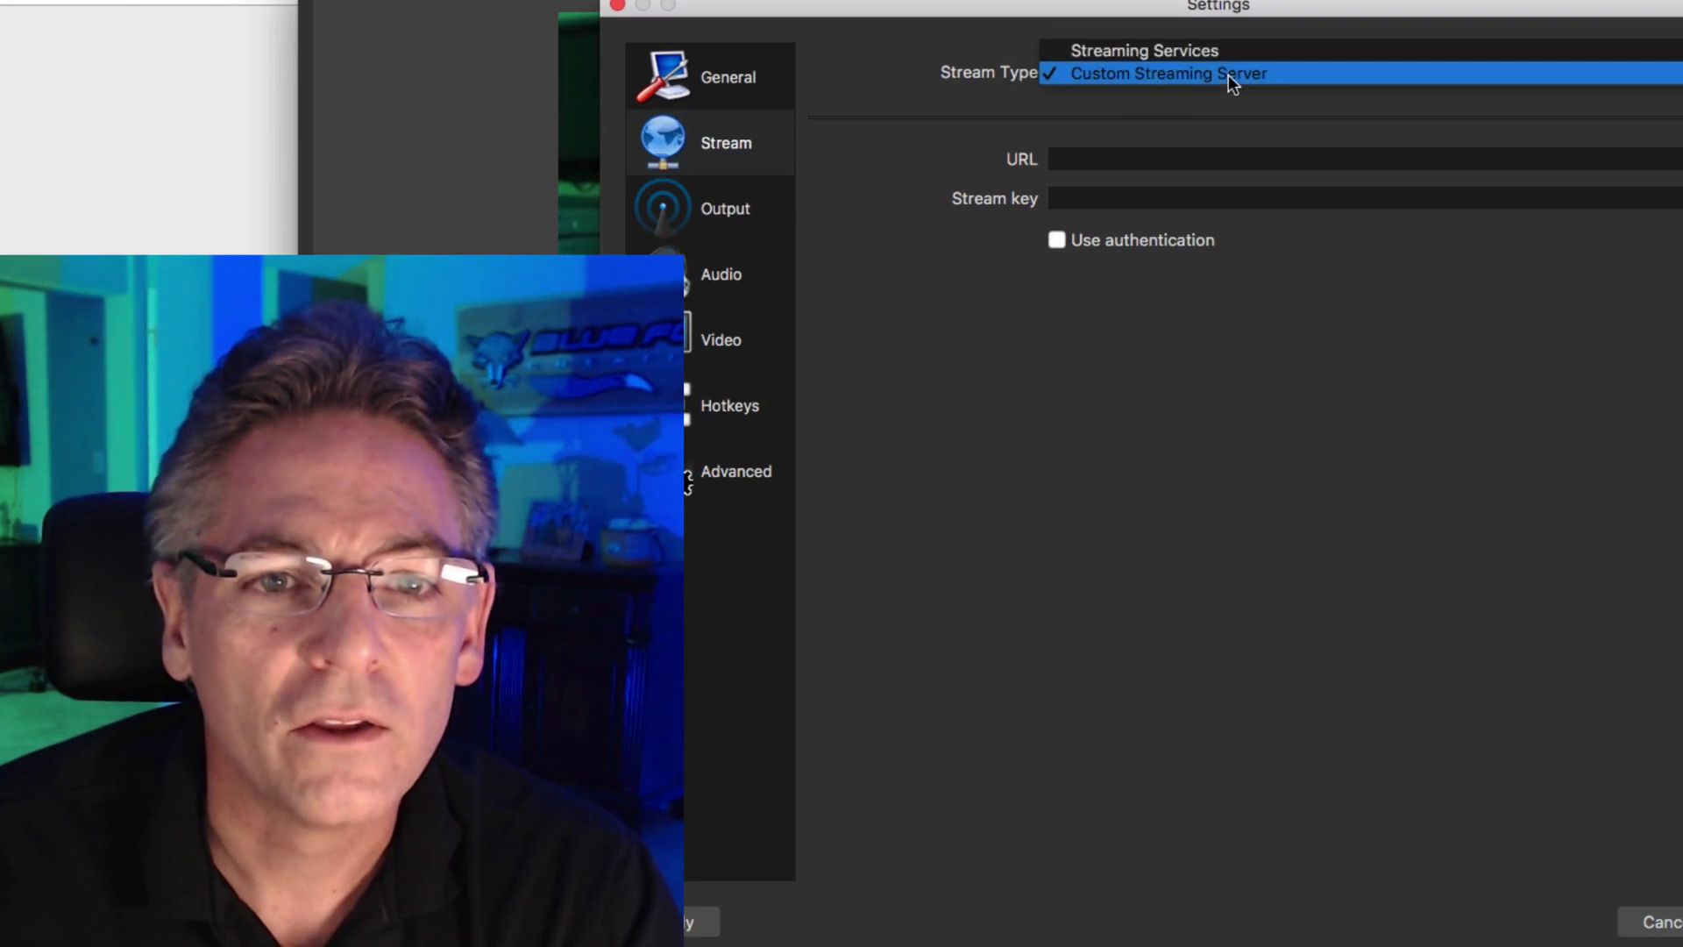
click(1232, 43)
click(1202, 165)
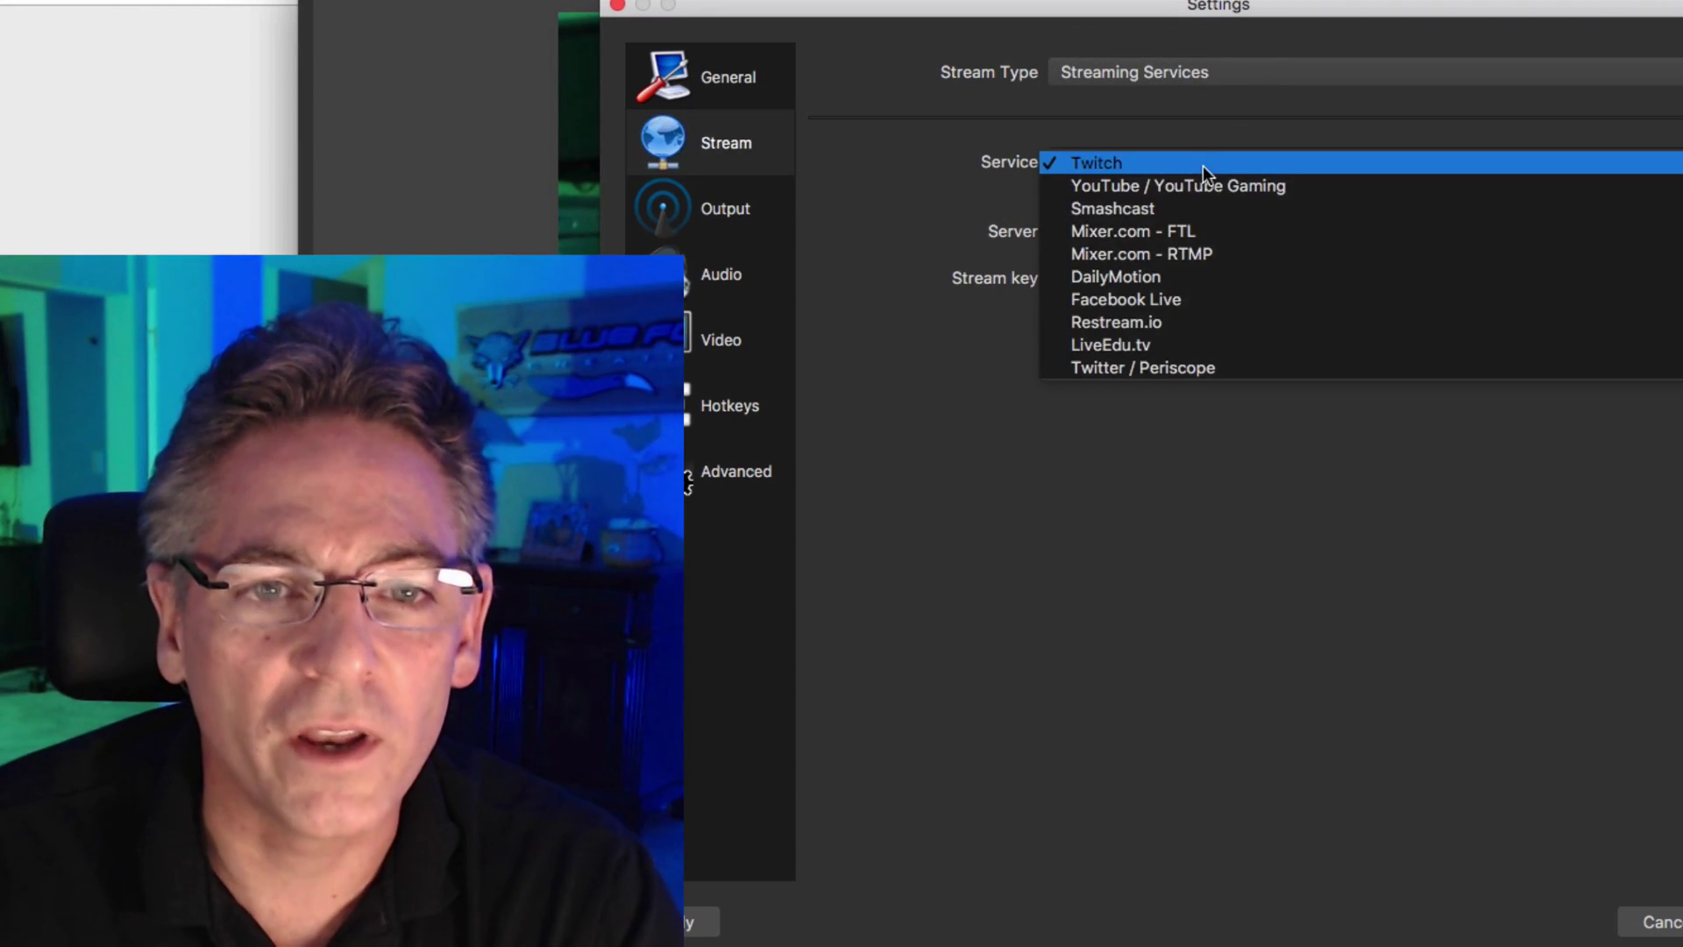
click(1276, 185)
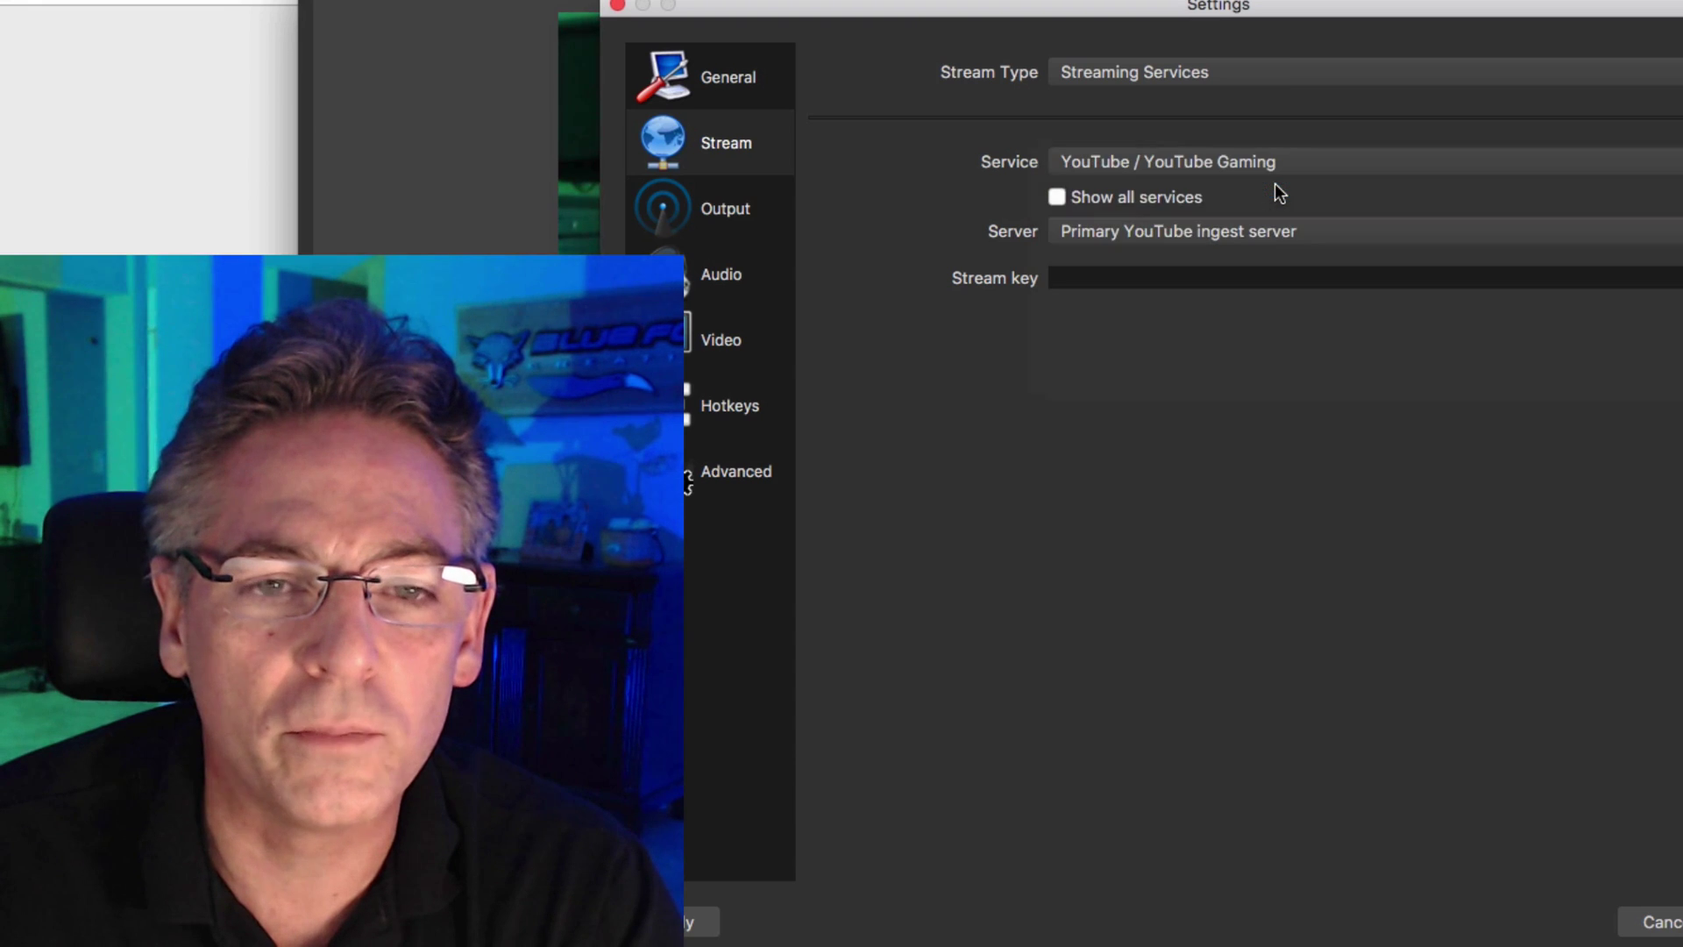
Copy the stream key from the encoder setup on the YouTube live dashboard and paste it as the stream key in OBS.
click(1066, 277)
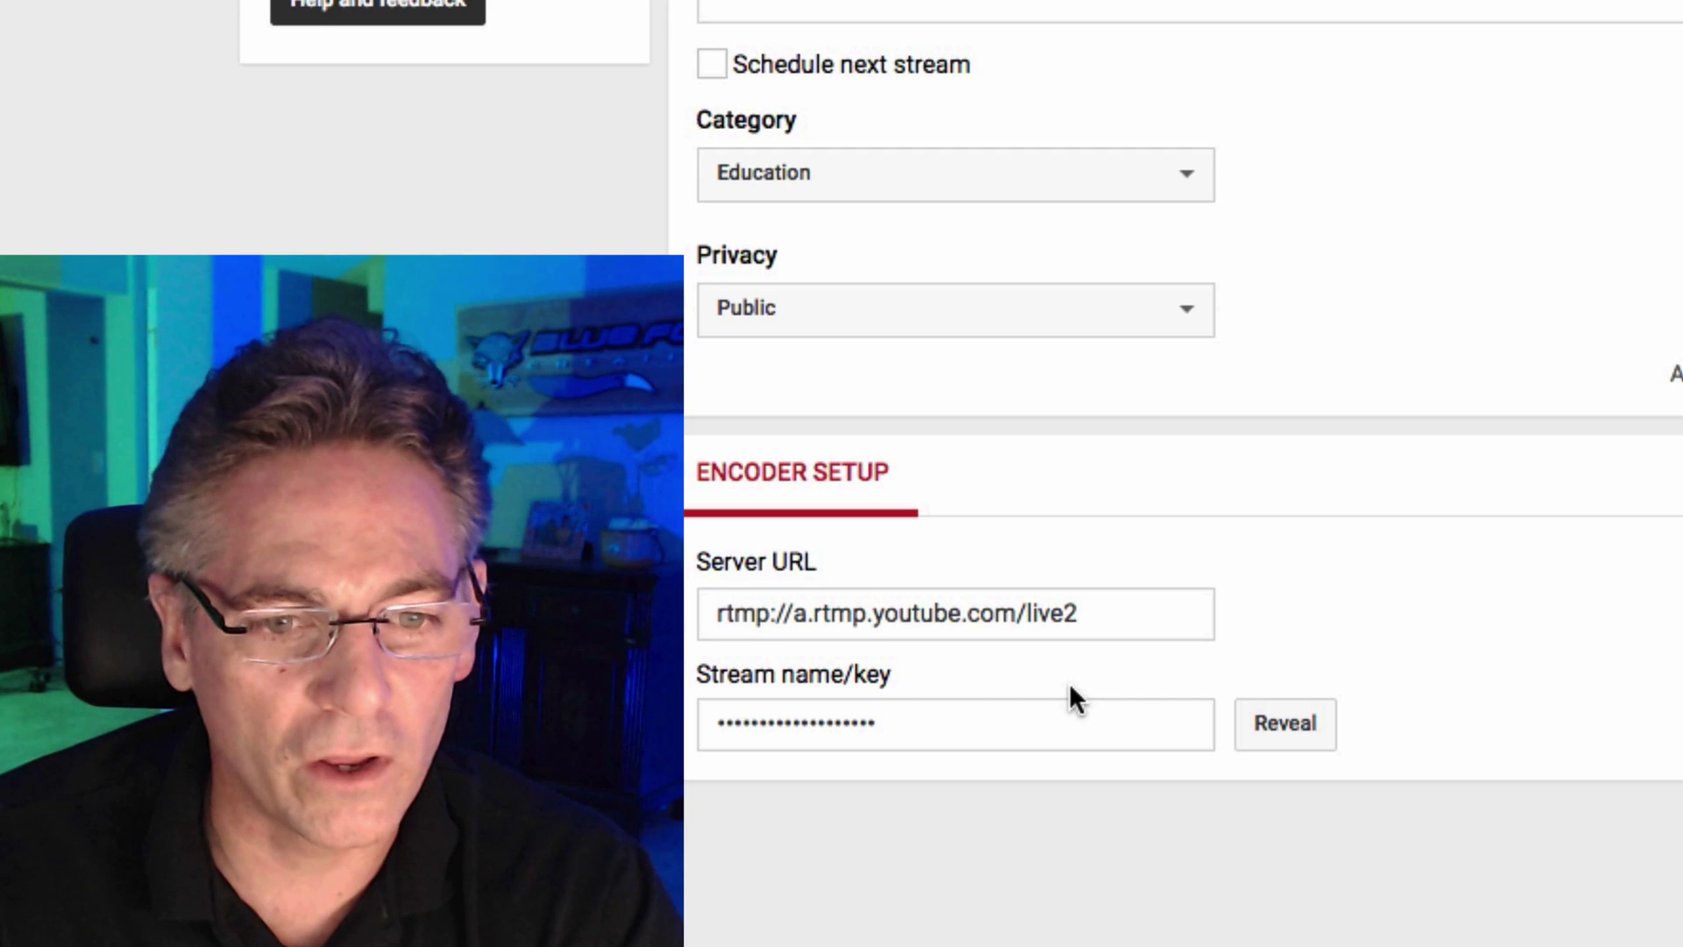
click(989, 743)
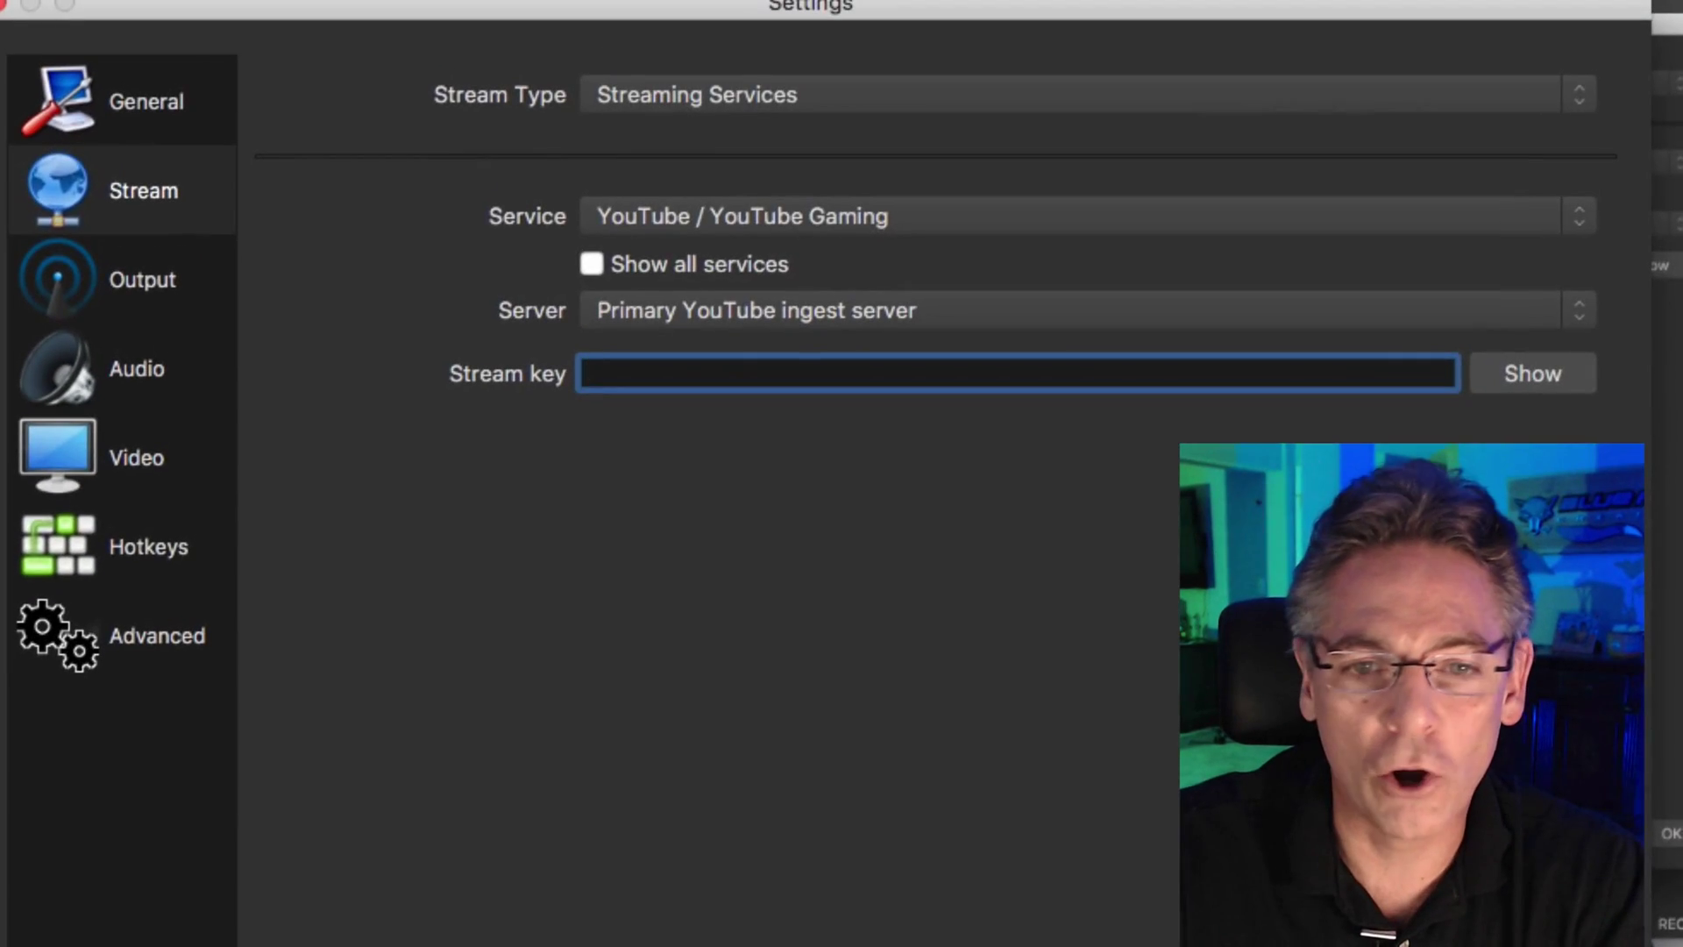
right_click(623, 366)
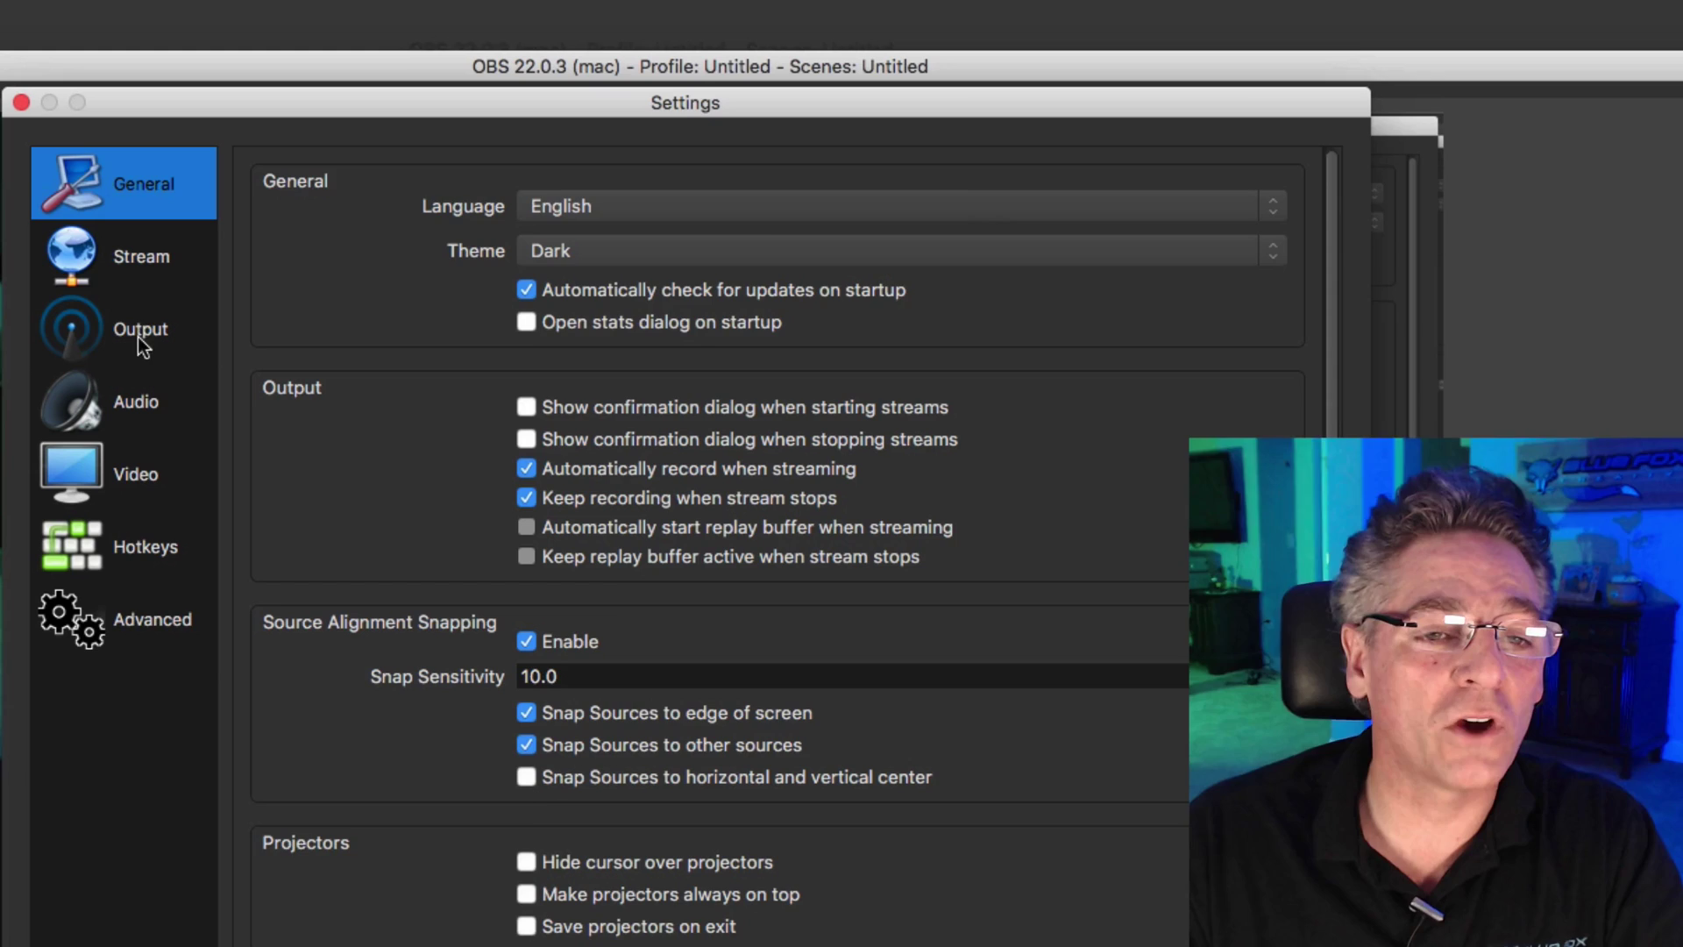
Review the output settings in Advanced mode, including the audio tracks and replay buffer, and return to the streaming options.
click(140, 333)
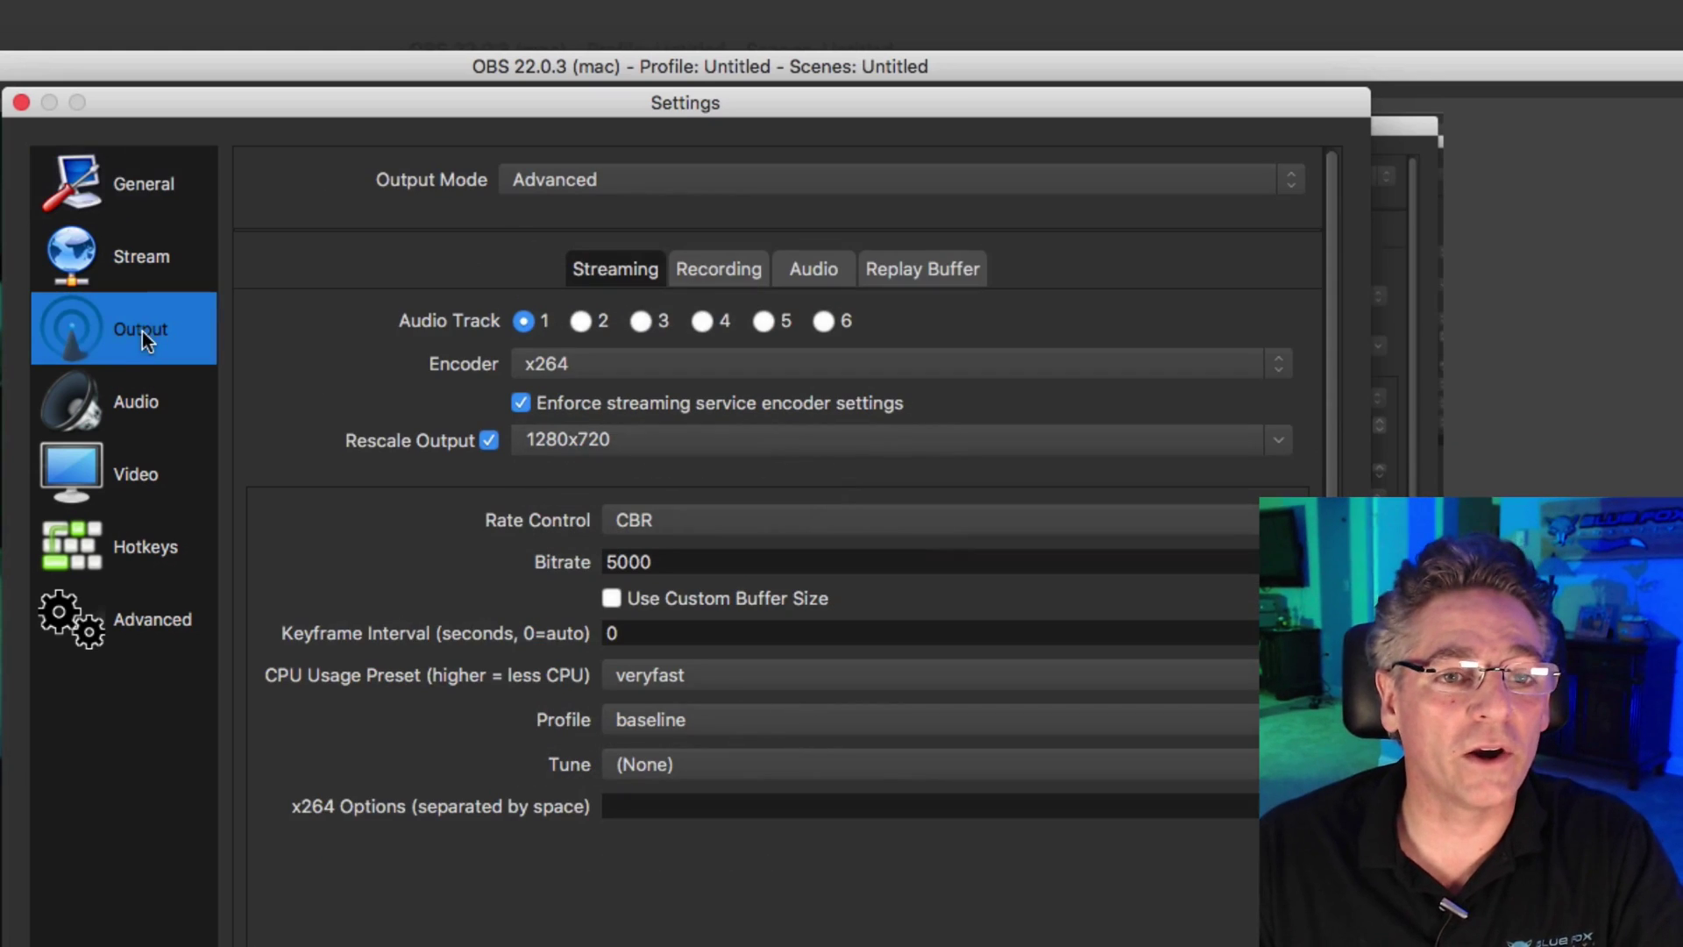
click(564, 175)
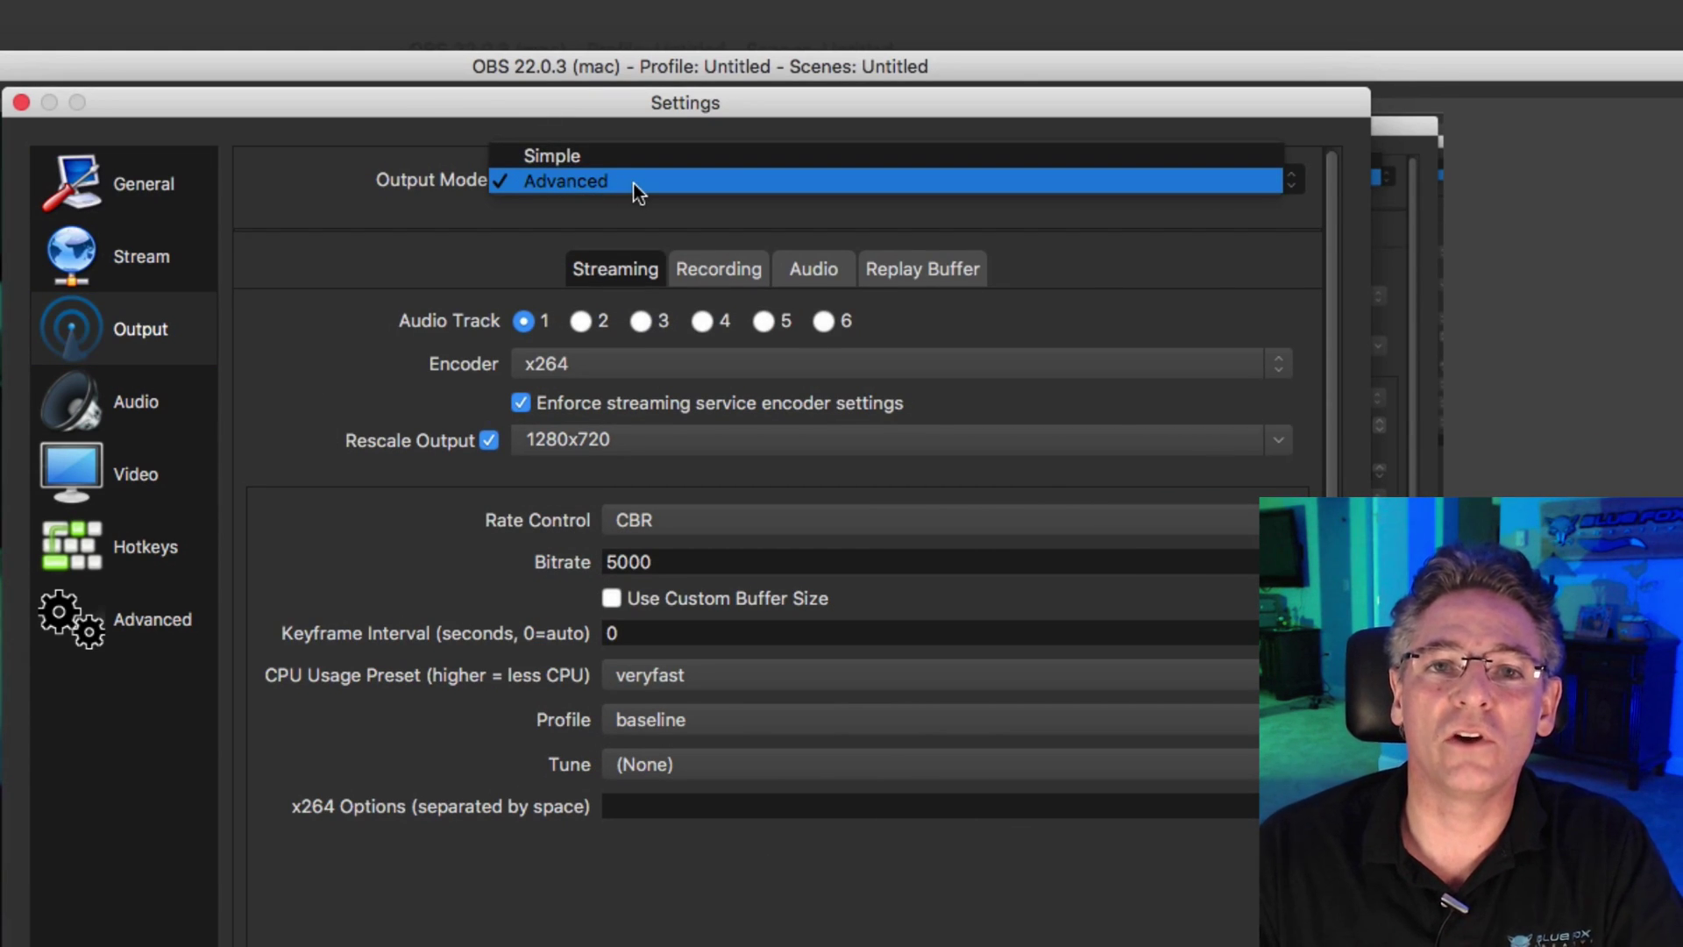
click(480, 255)
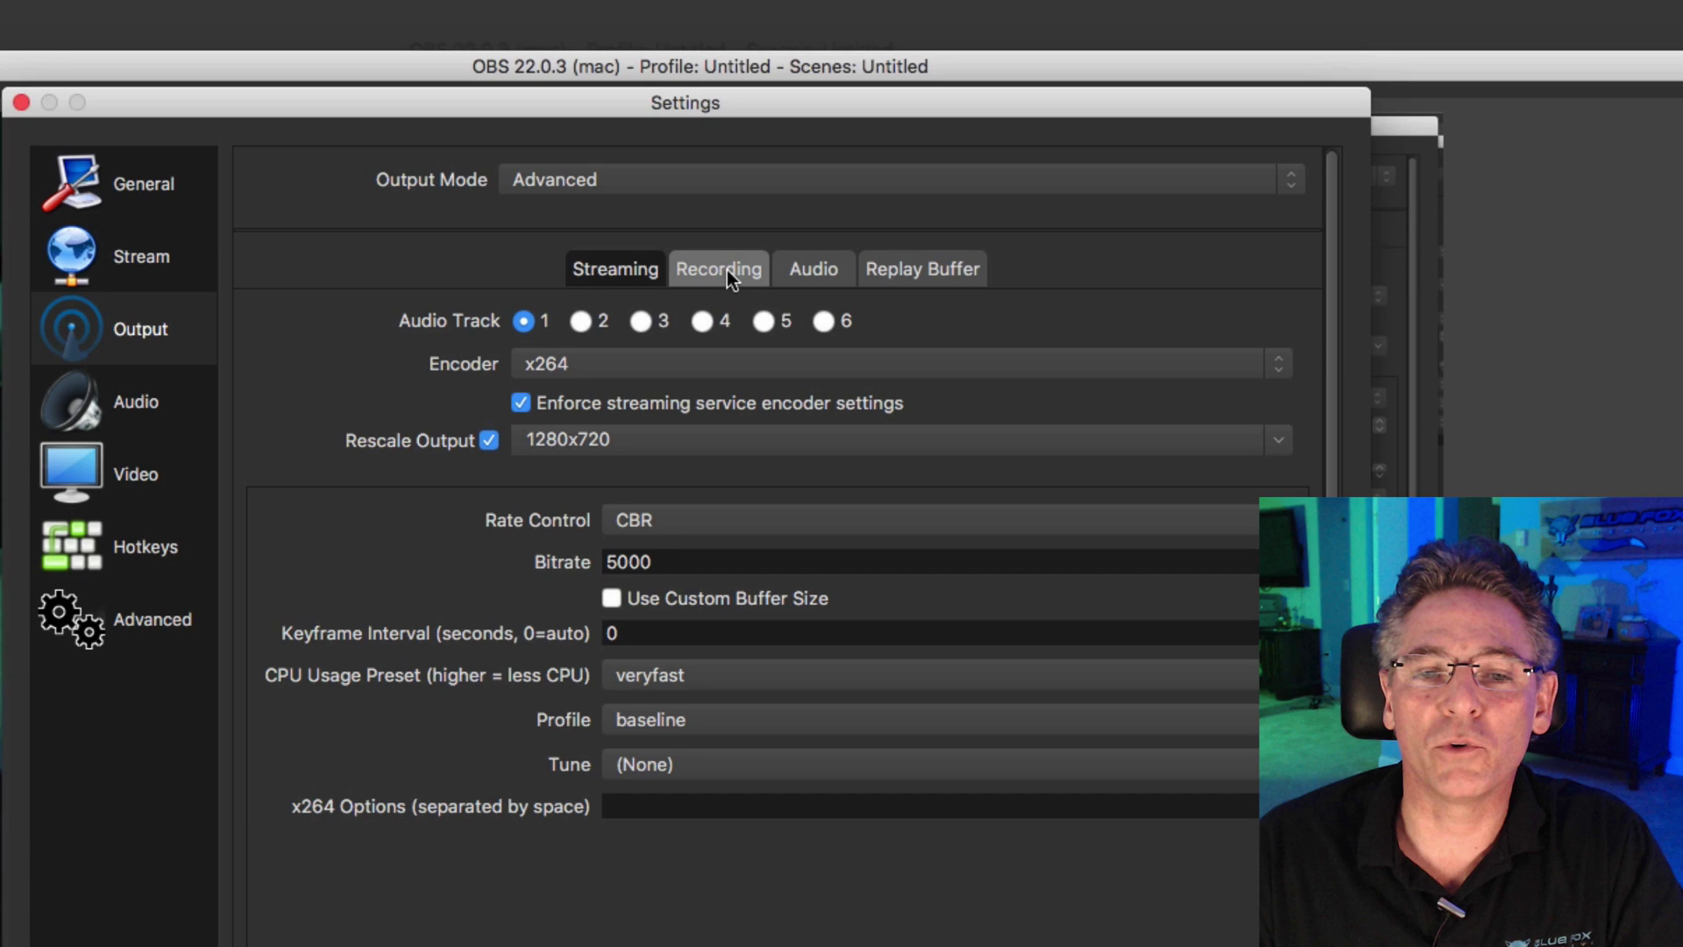
click(817, 269)
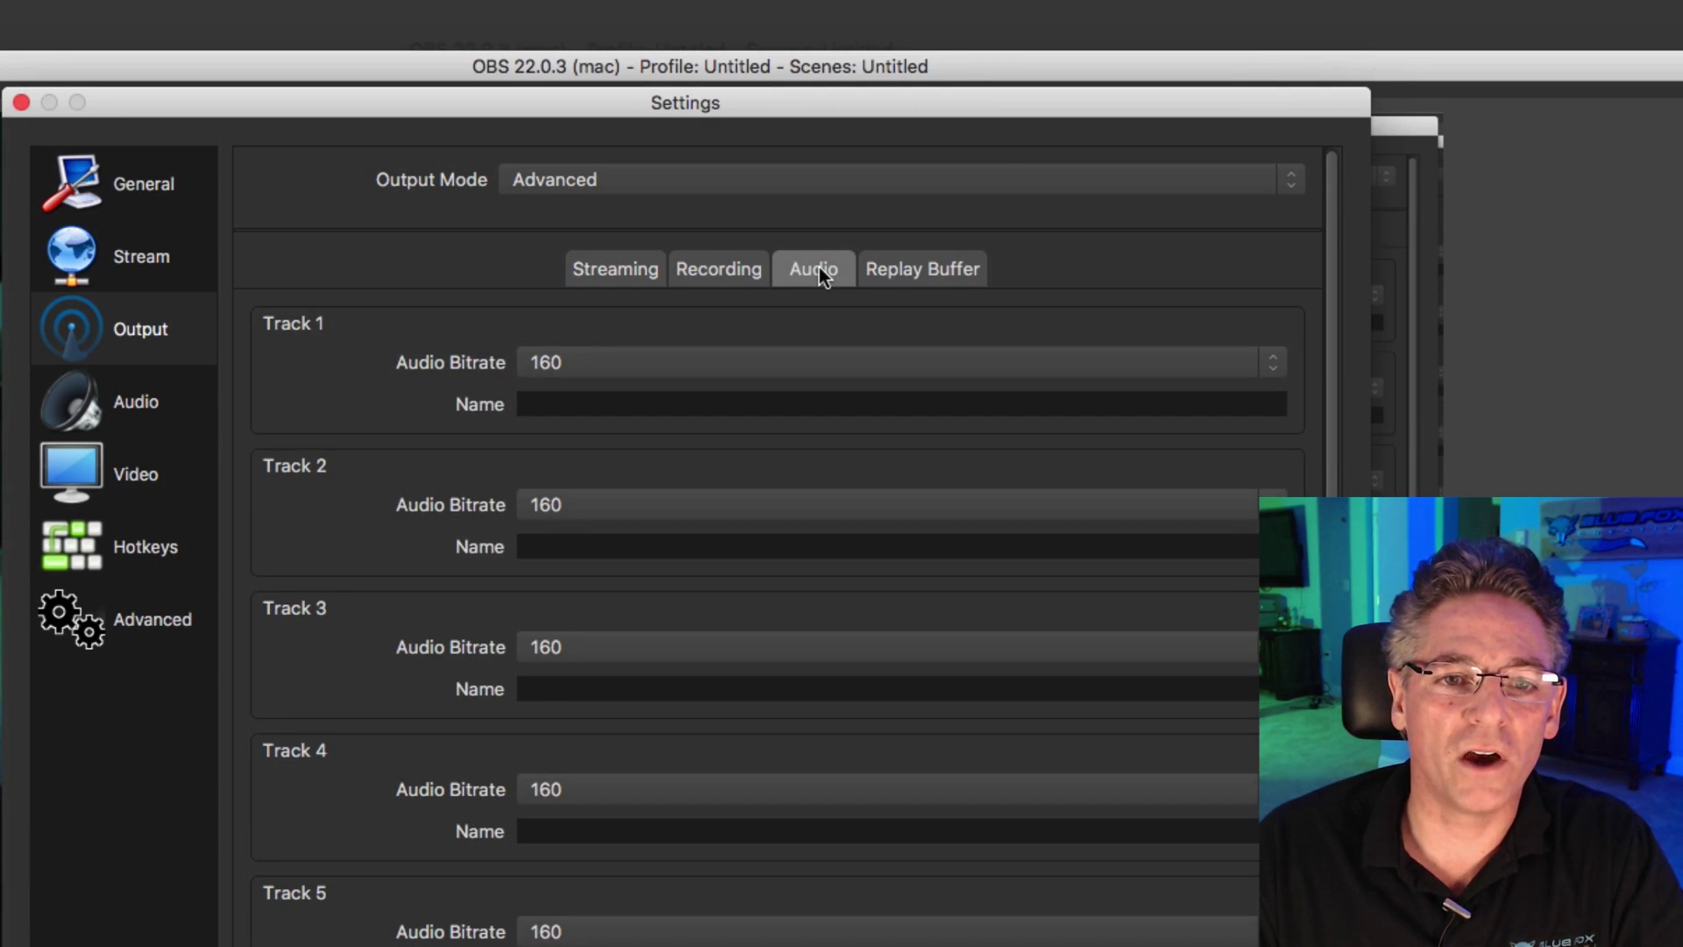
click(925, 268)
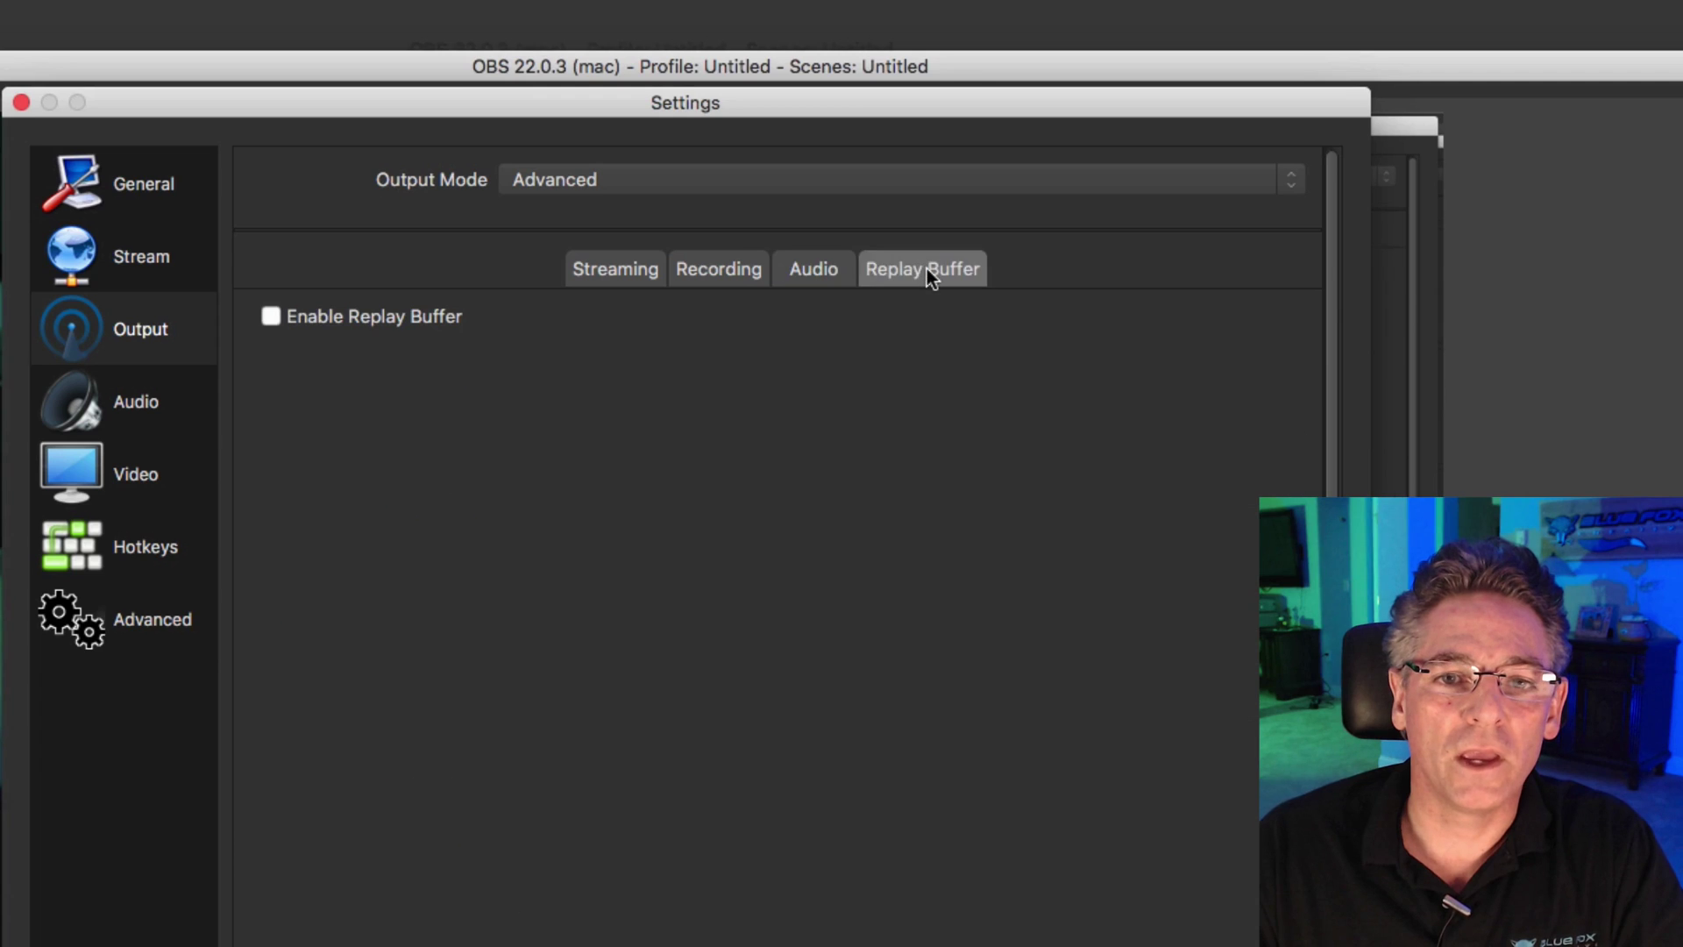
click(613, 274)
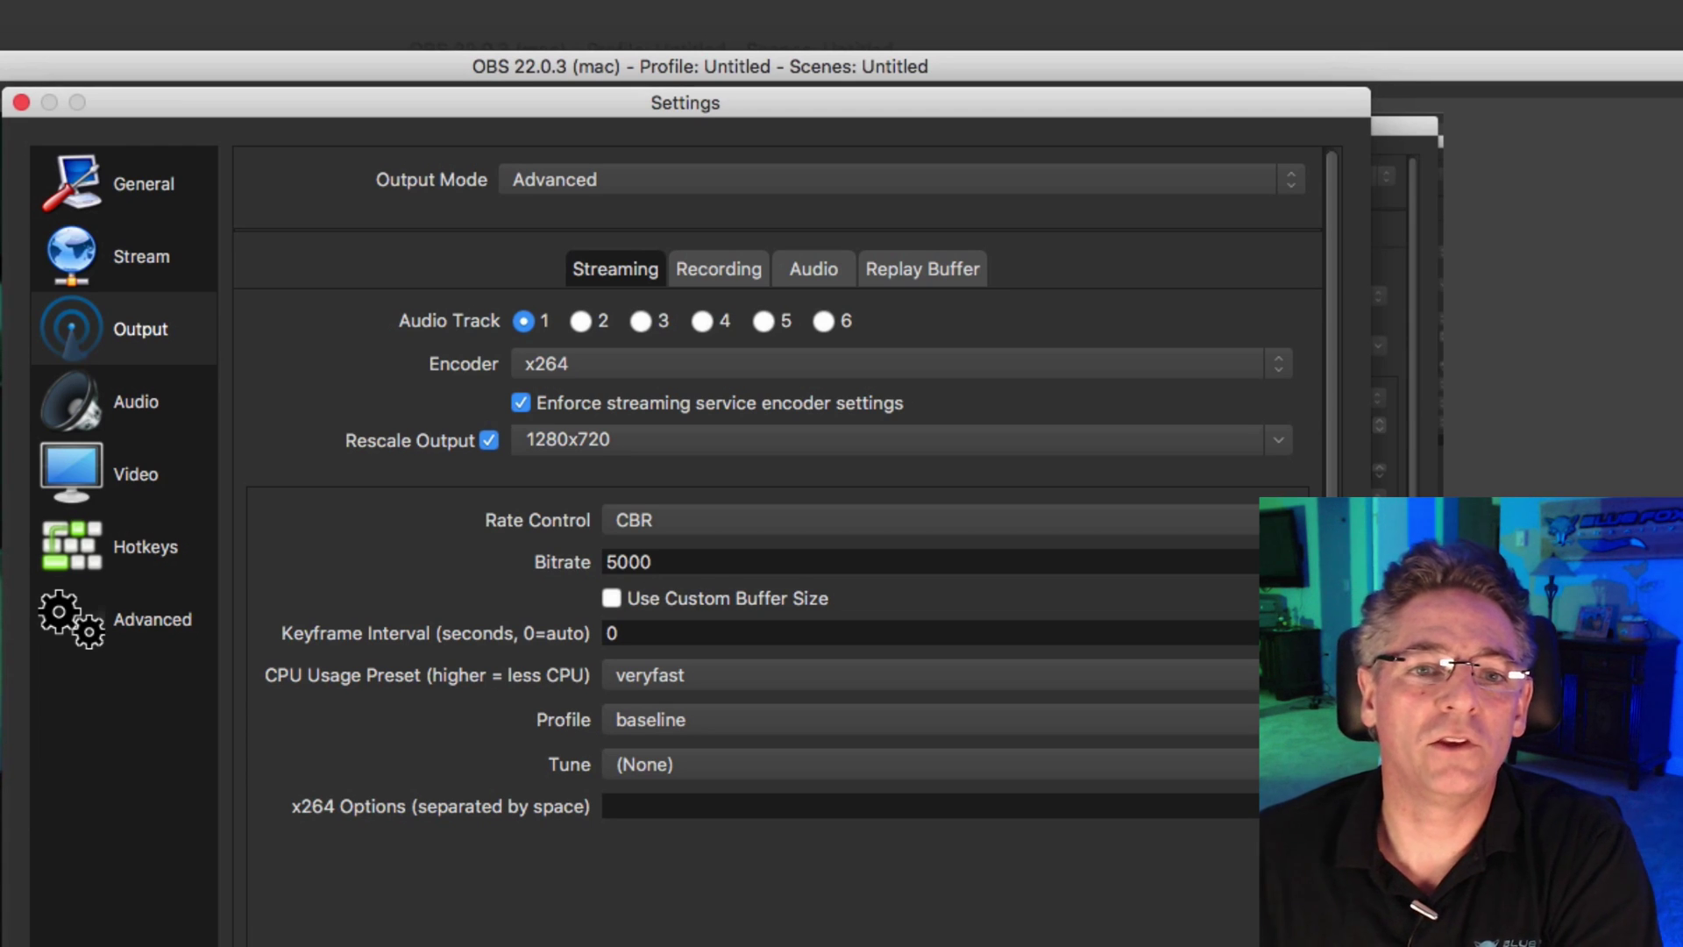
Switch the streaming audio track to 2 and back to 1, and reselect the x264 encoder.
click(580, 322)
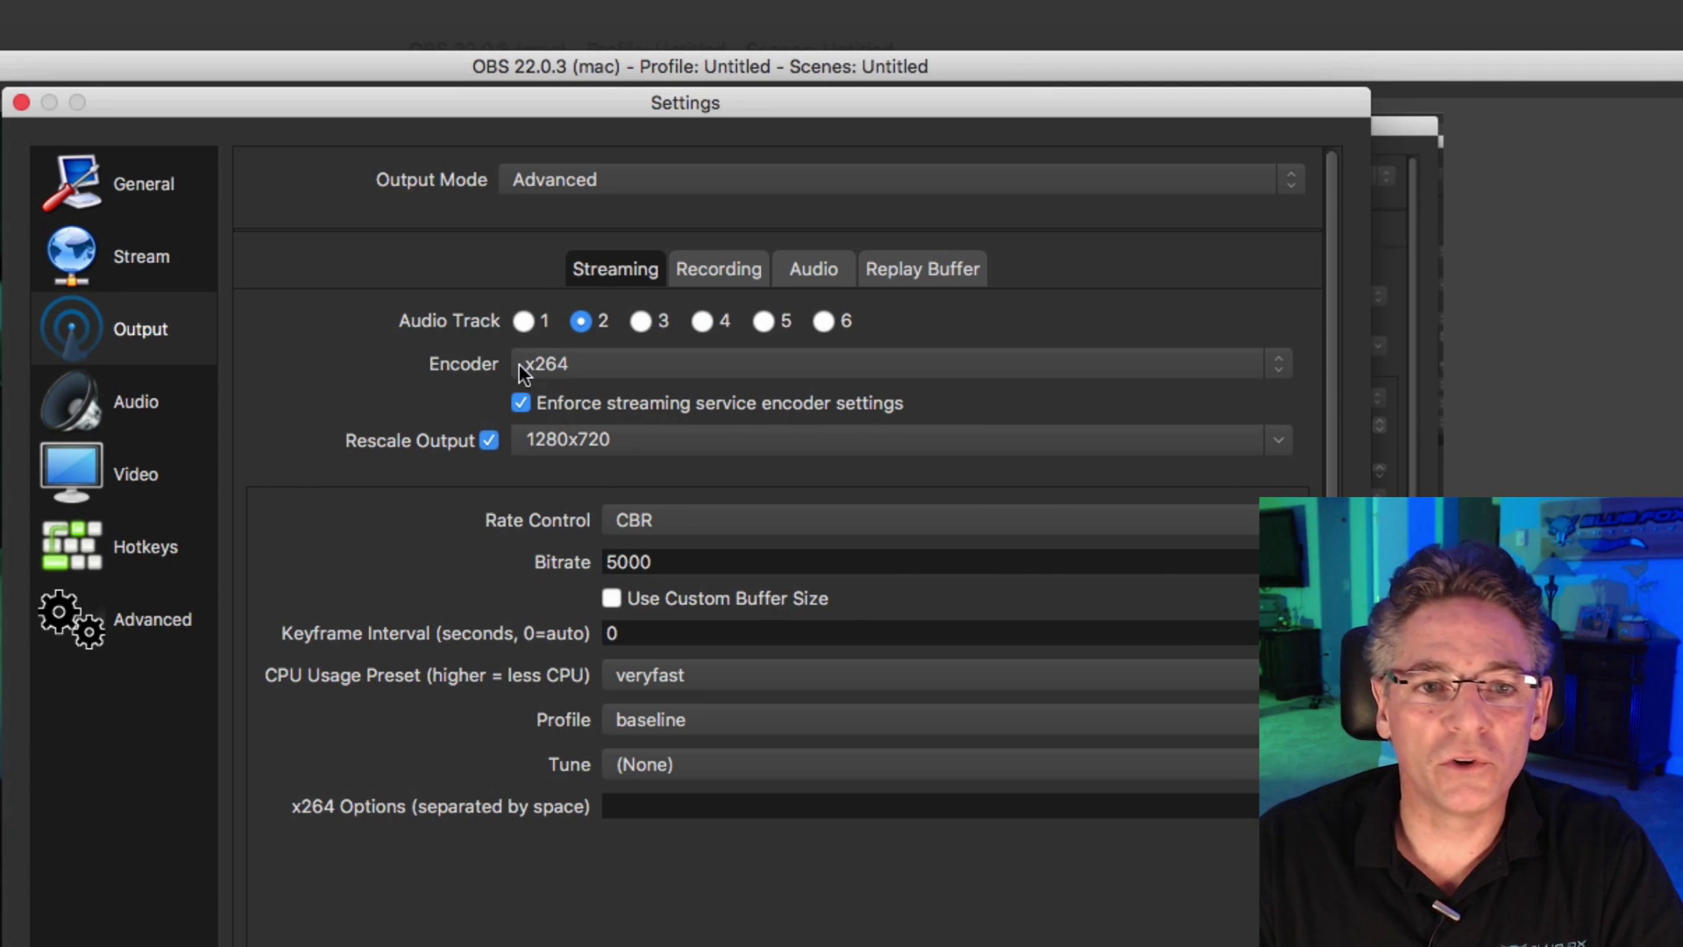
click(524, 322)
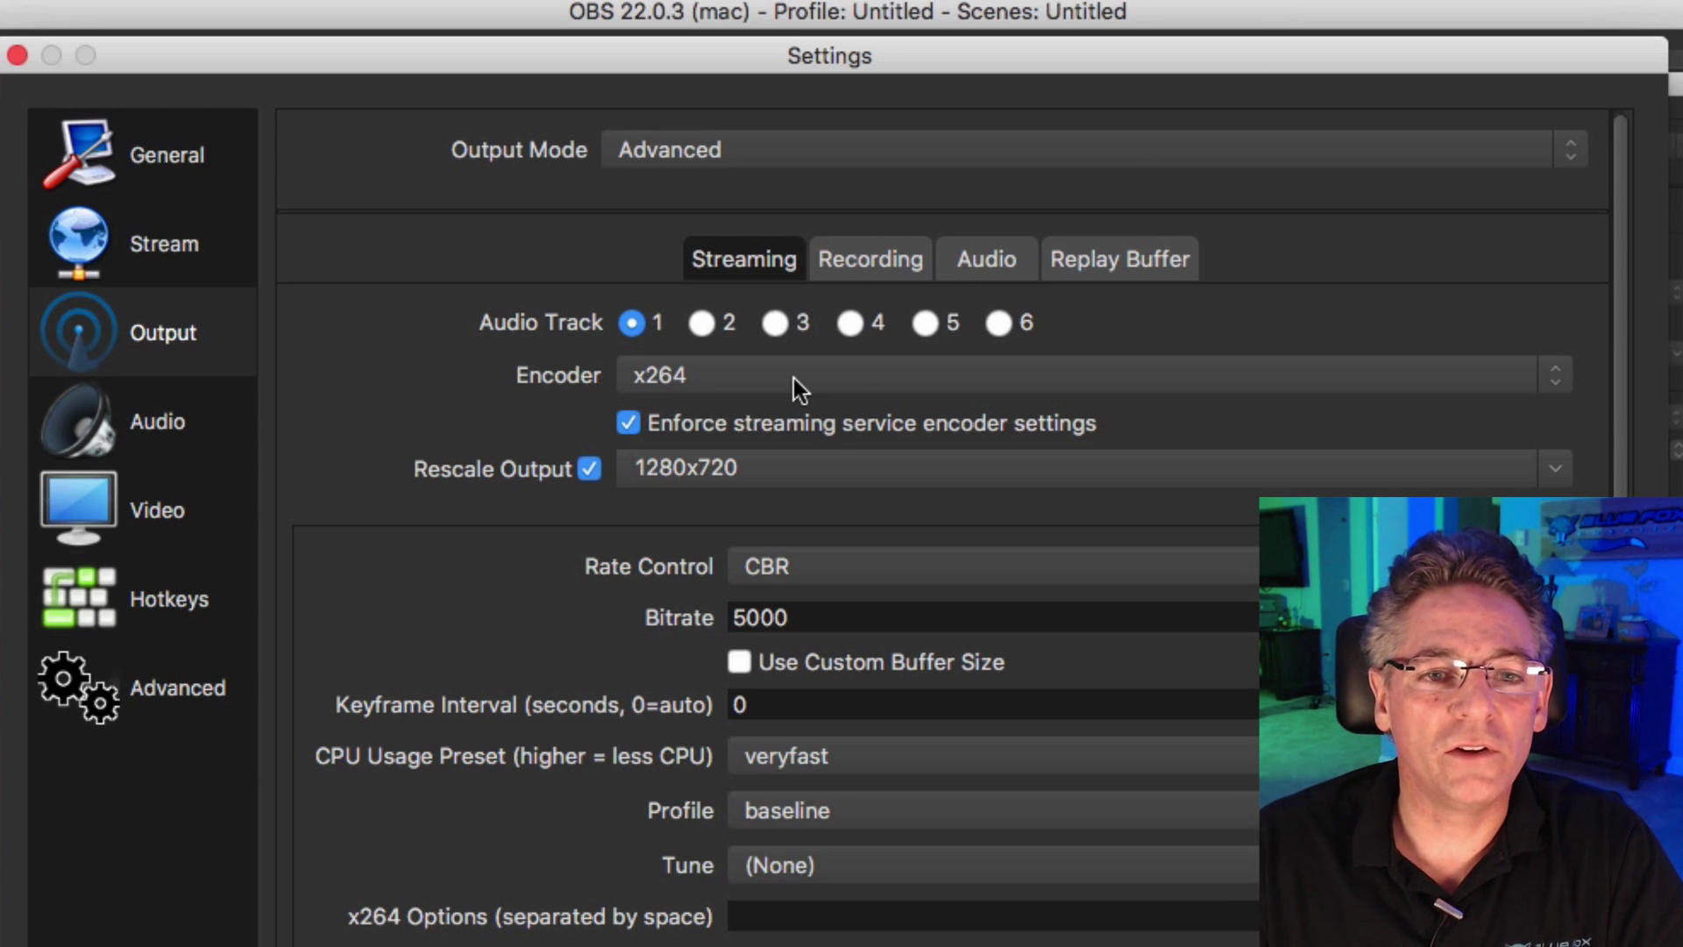
click(792, 376)
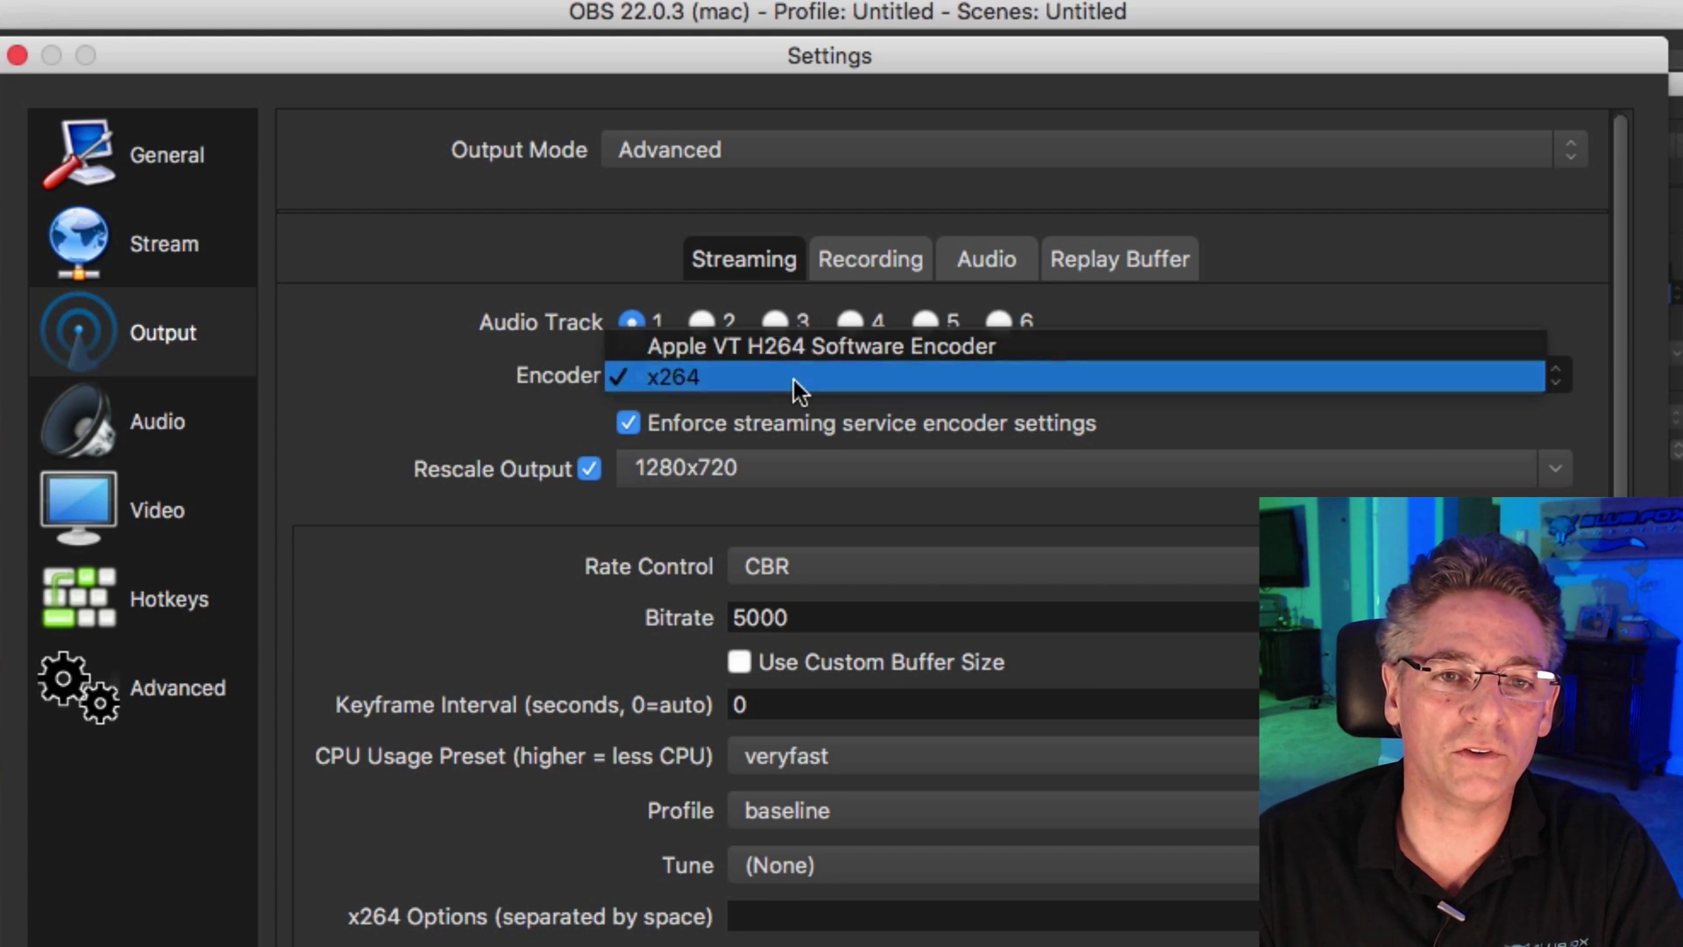
click(792, 378)
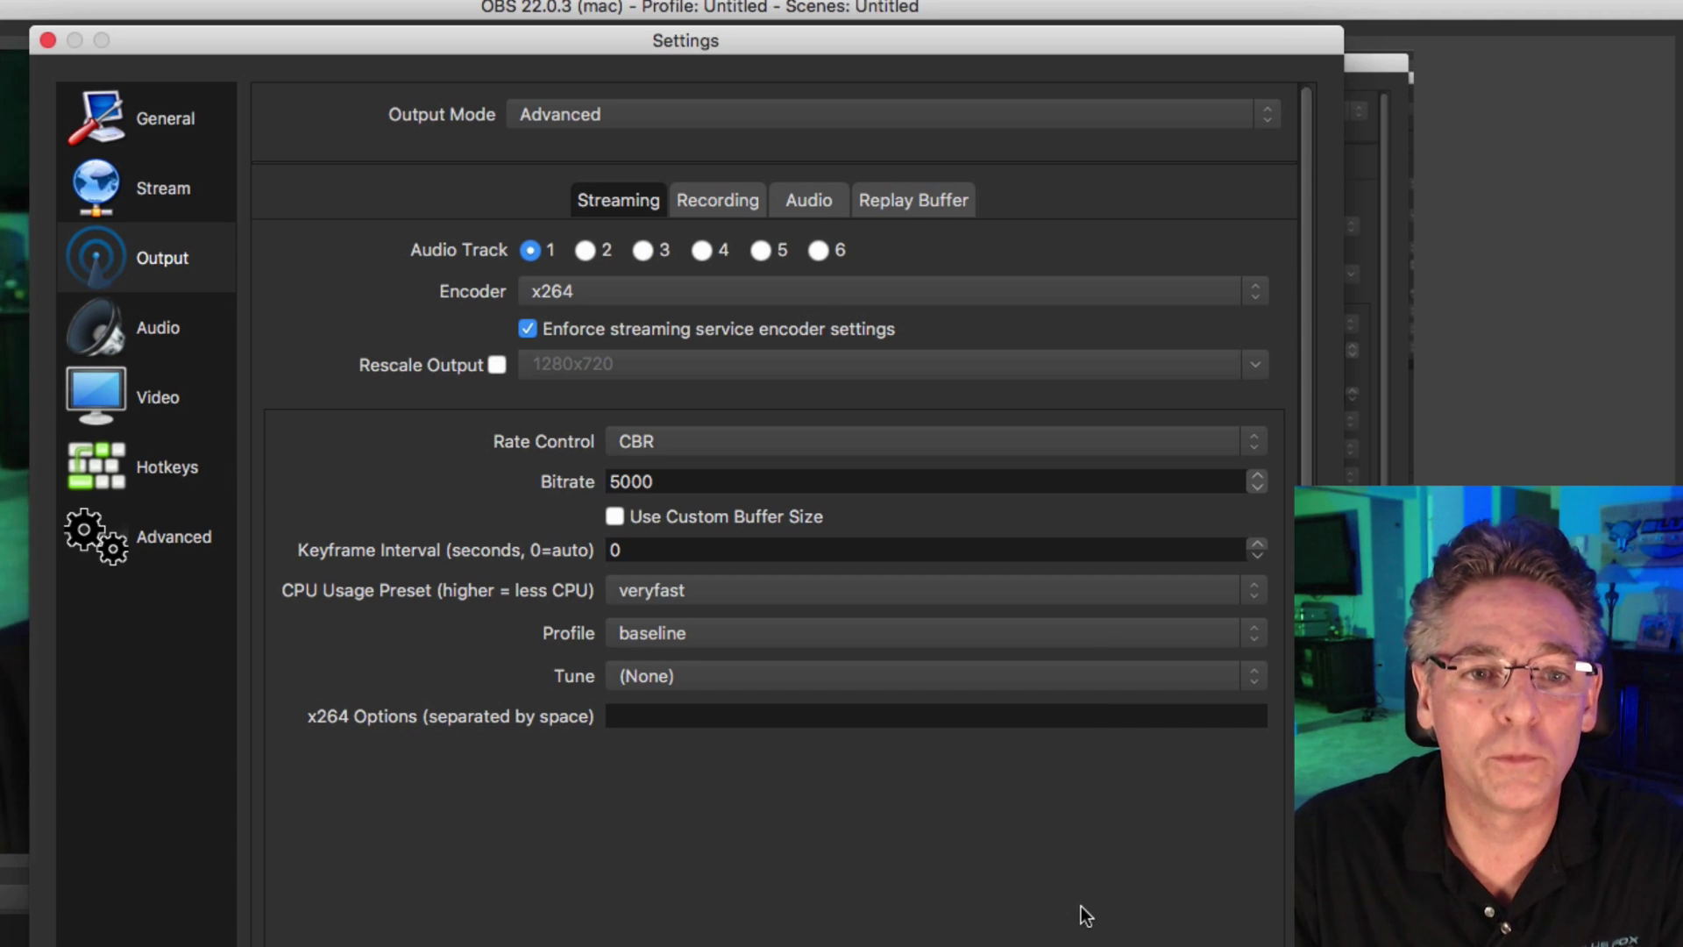
Enable Rescale Output for streaming, try 1920x1080, and set the resolution to 1280x720.
click(497, 365)
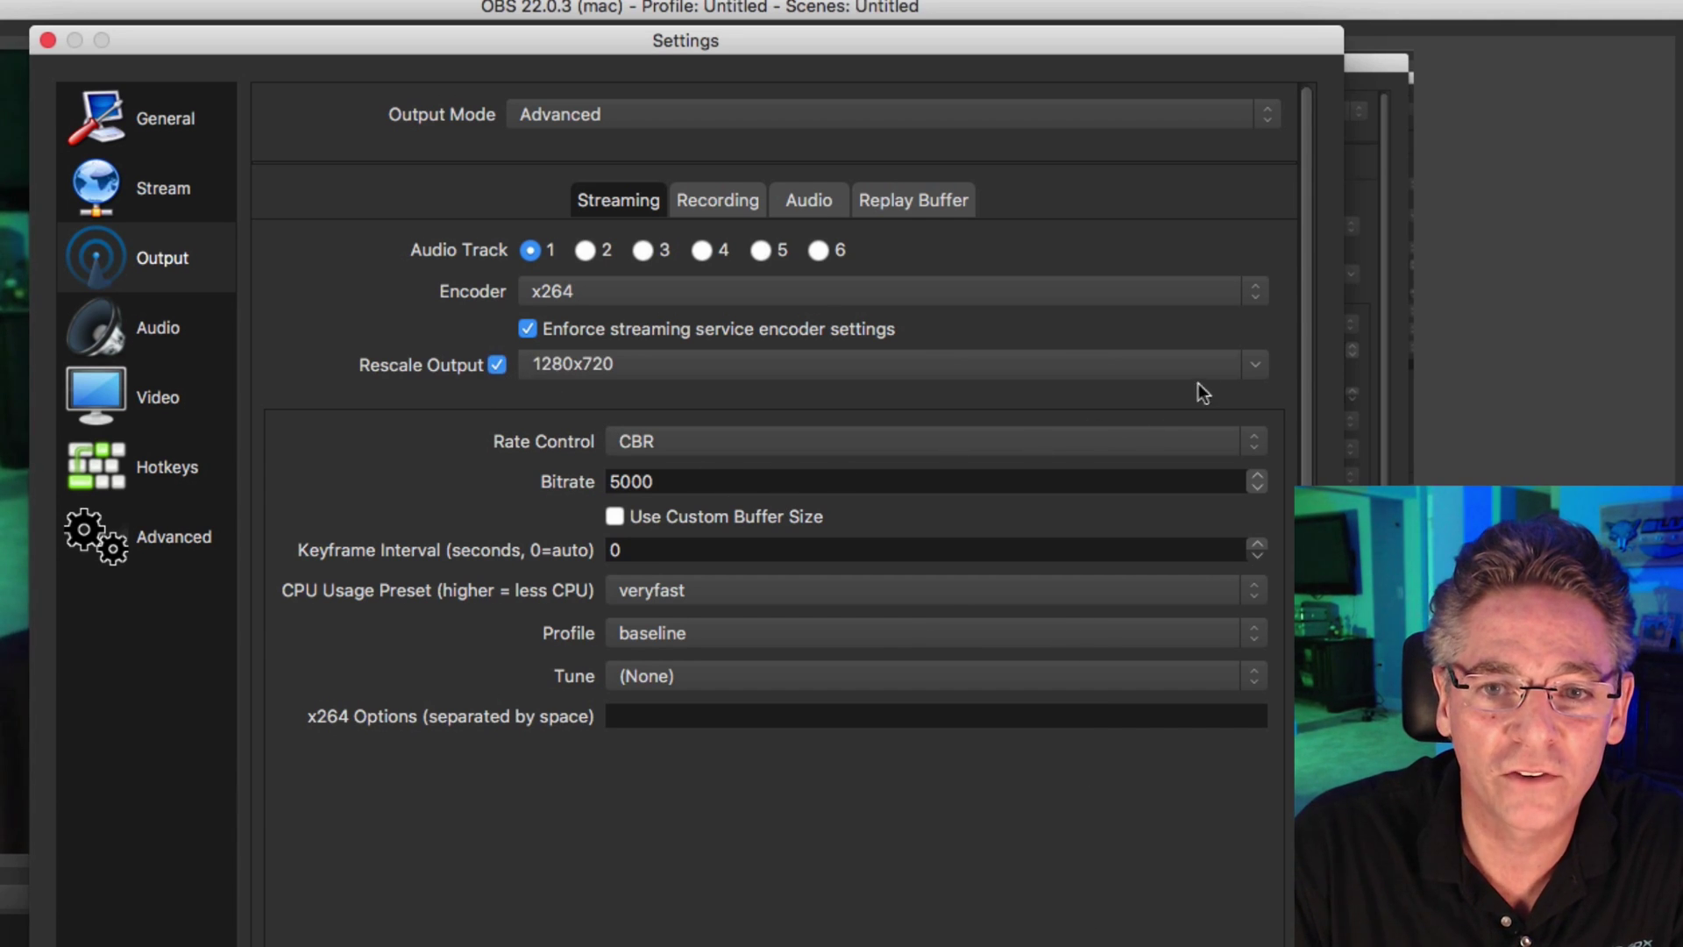
click(1241, 366)
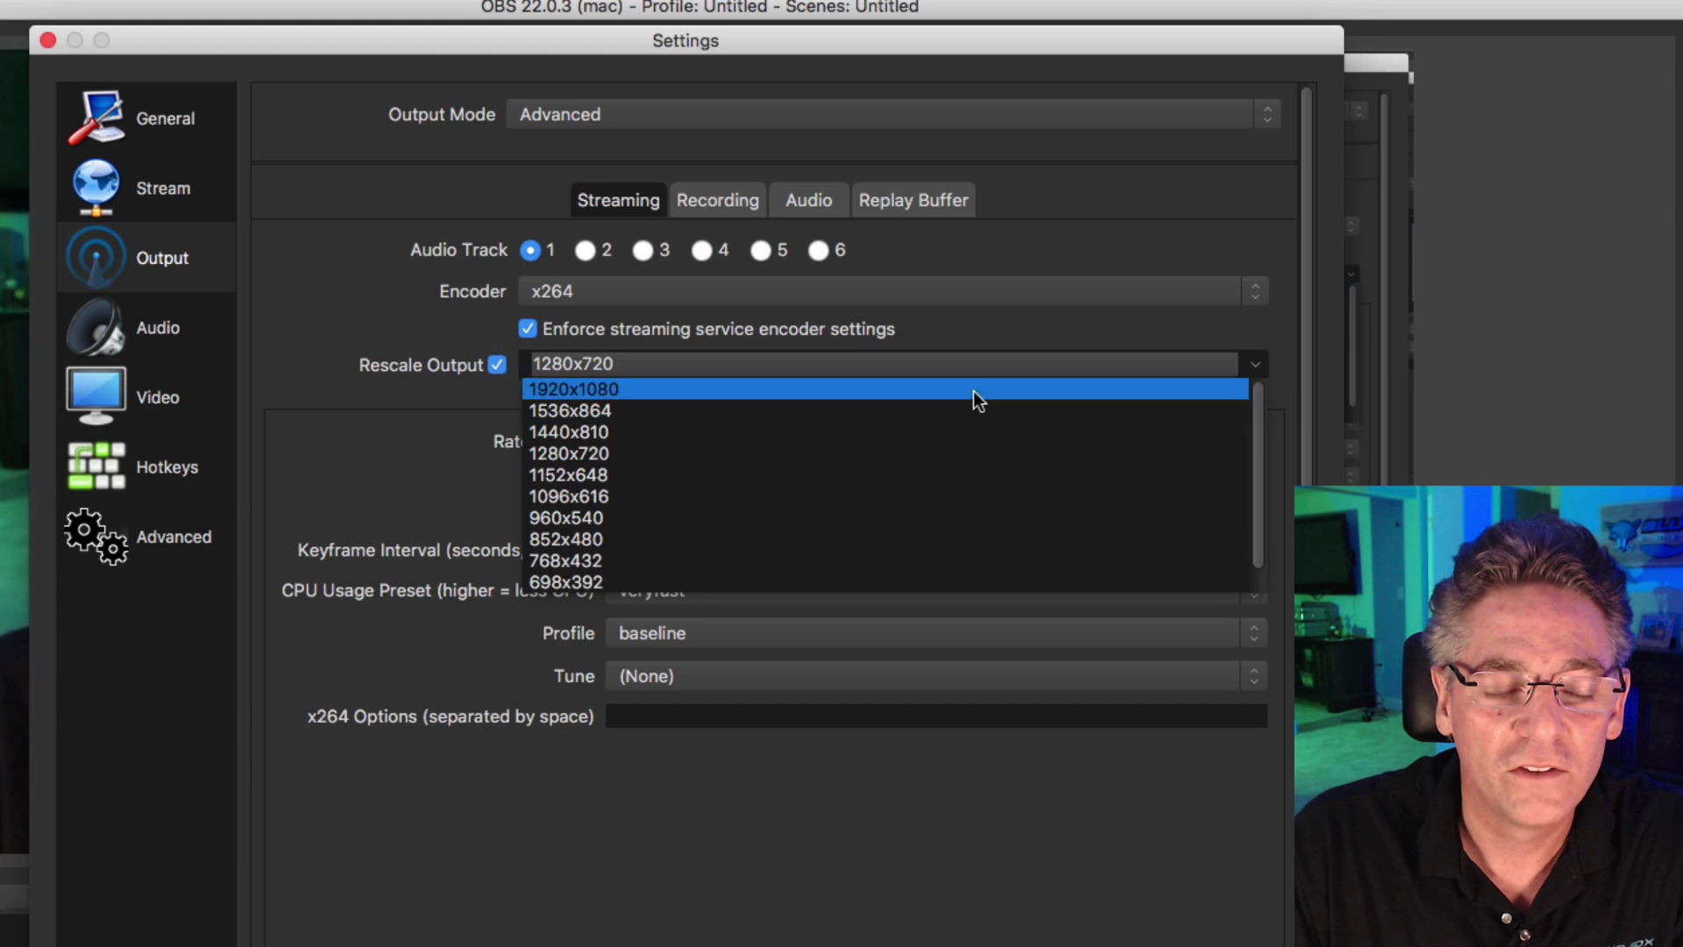
click(974, 391)
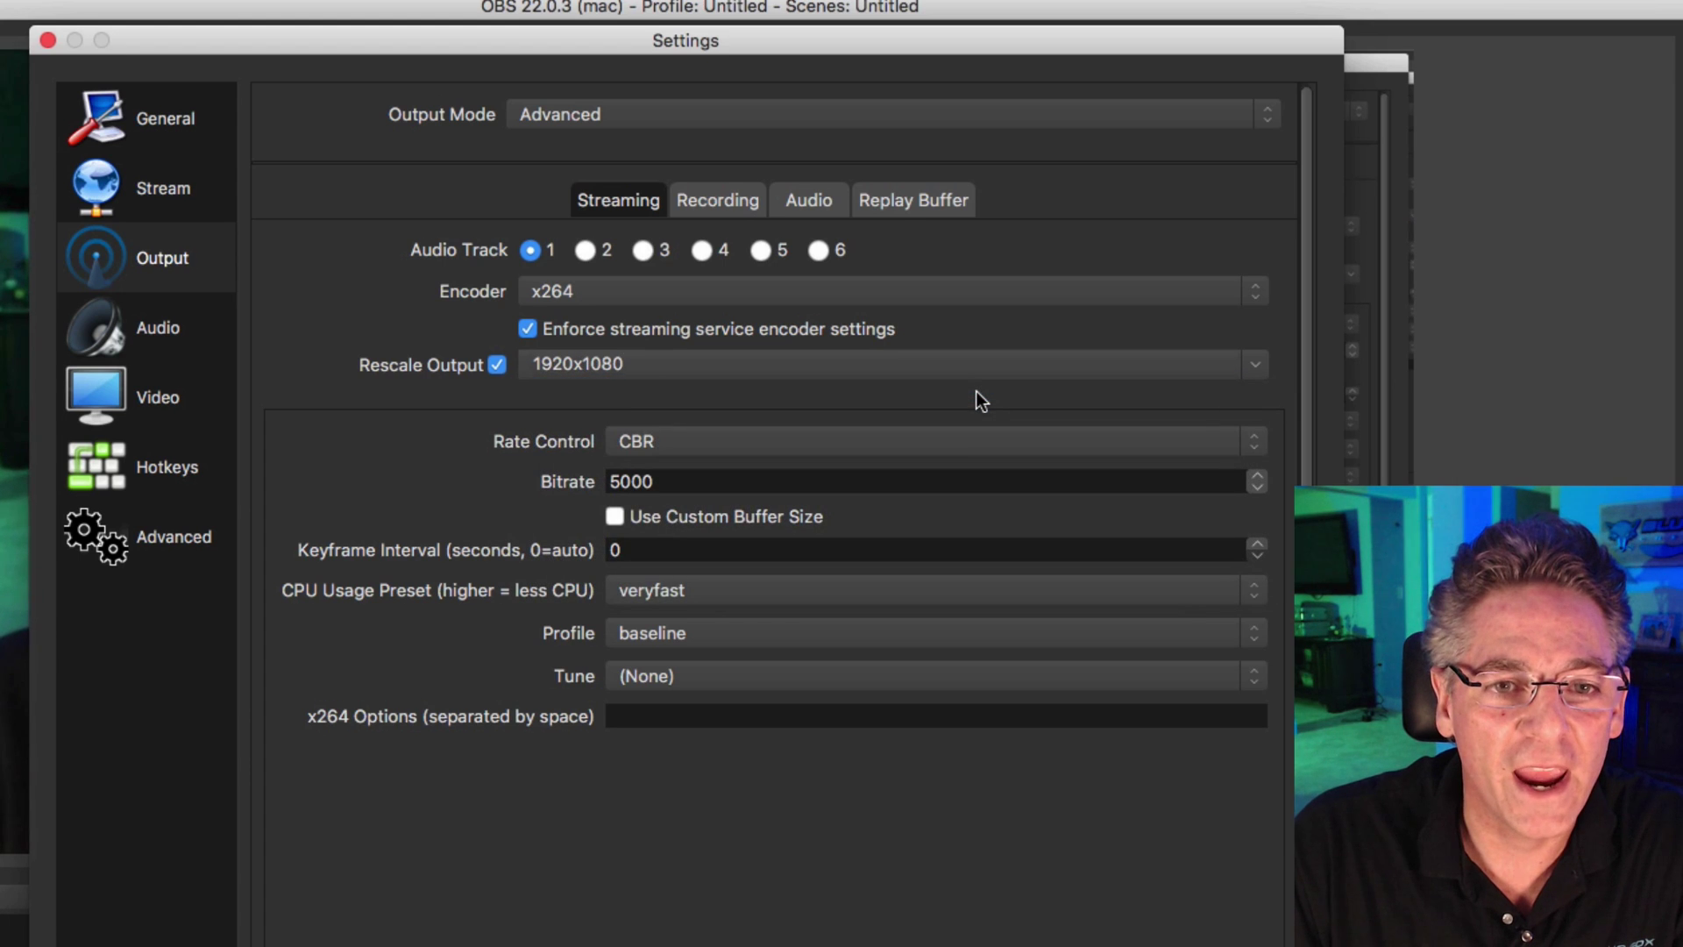
click(1246, 367)
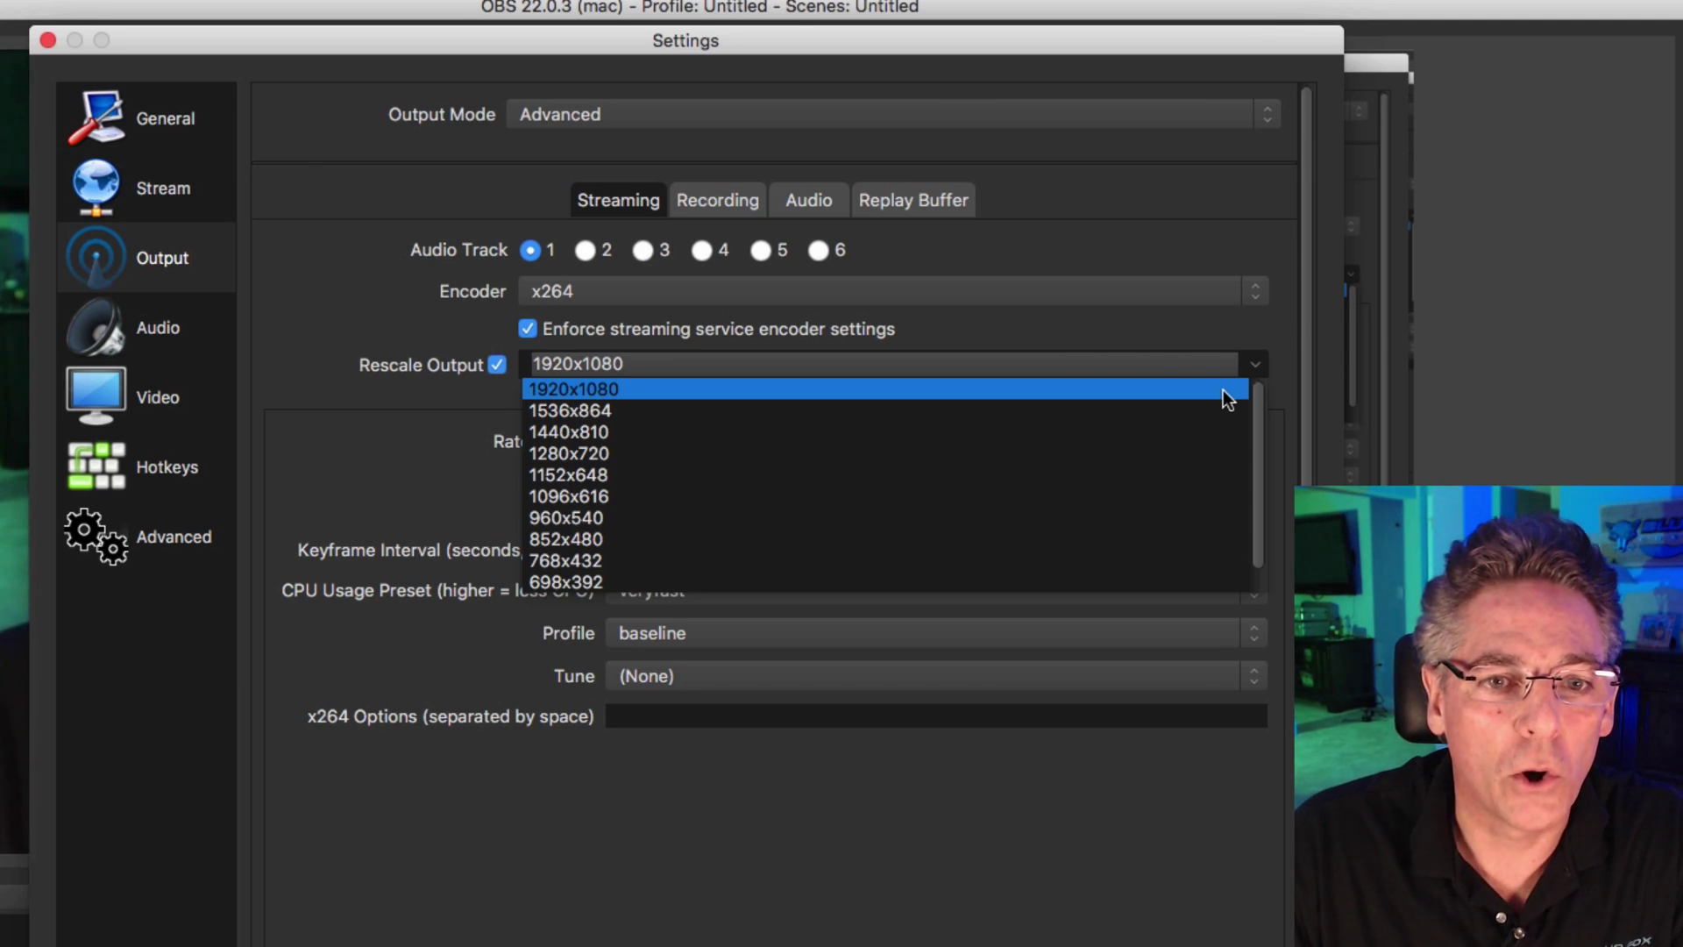
click(1170, 451)
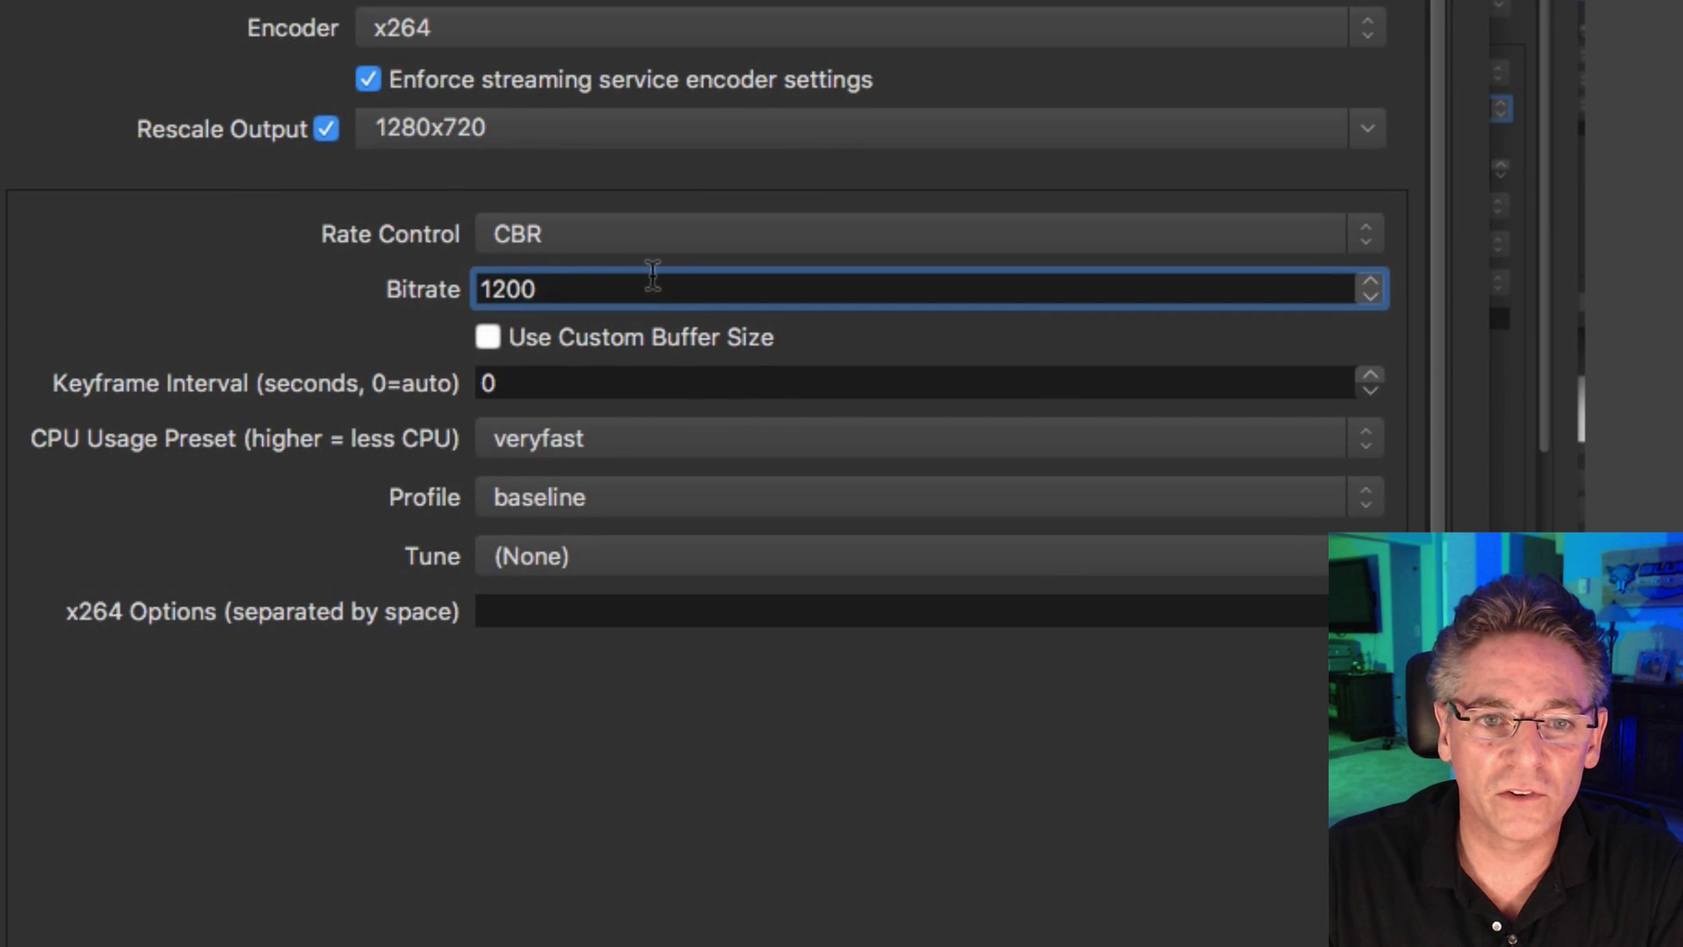
Set the streaming bitrate to 4000 for the x264 encoder.
double_click(571, 282)
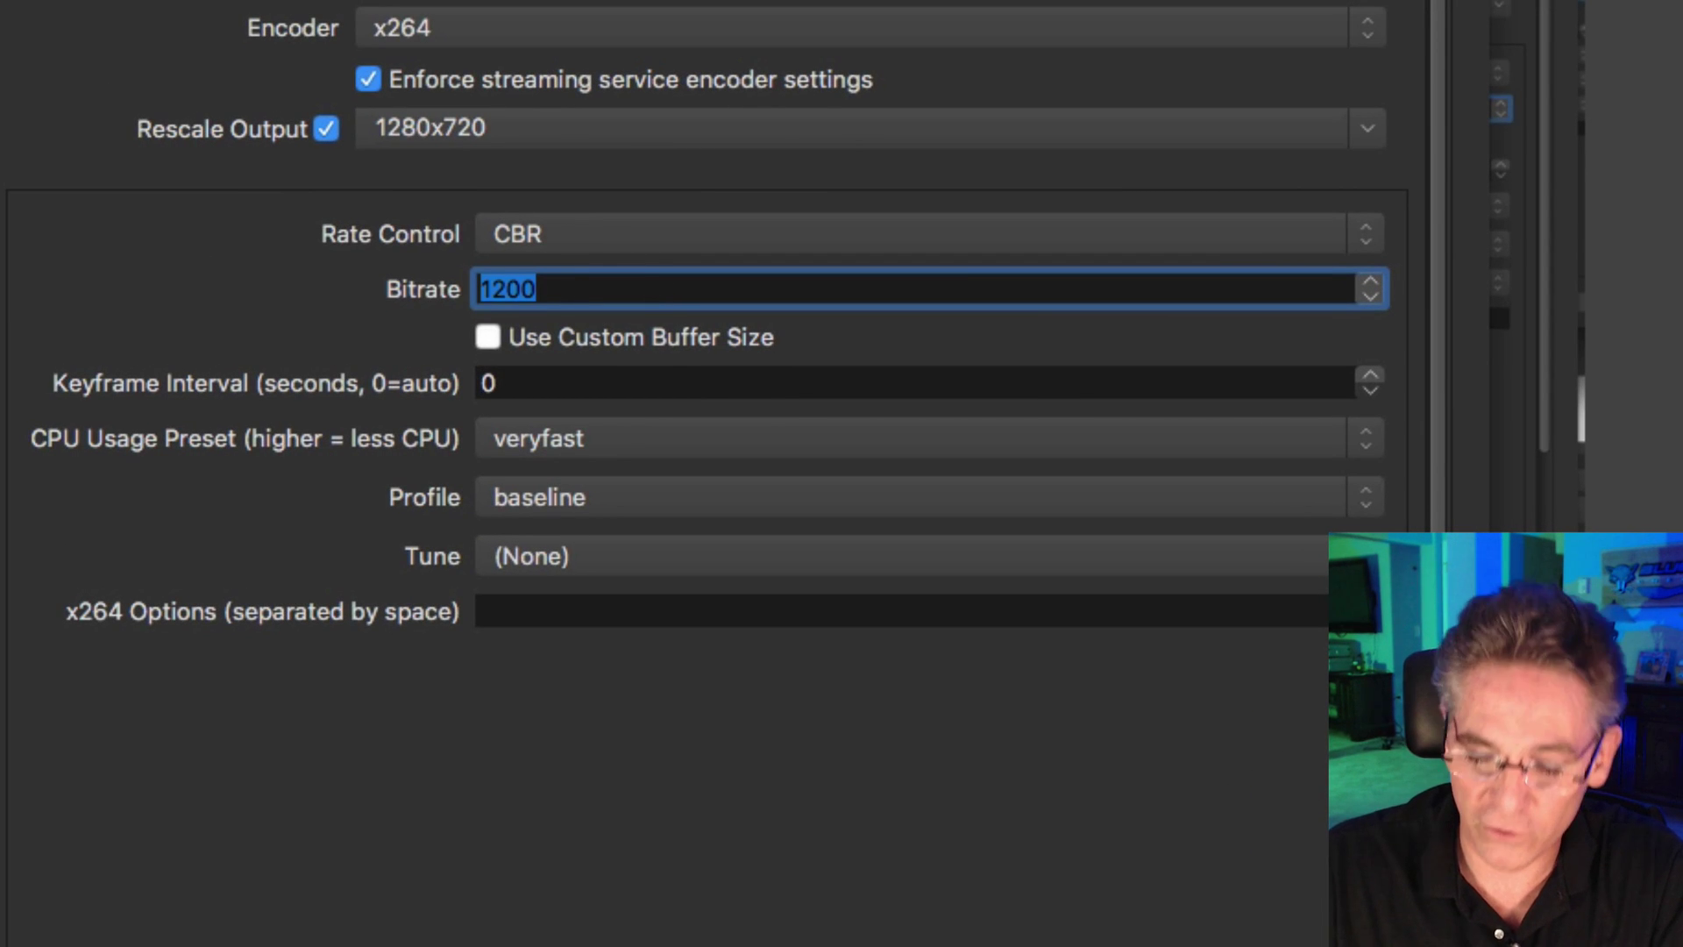
text(4000)
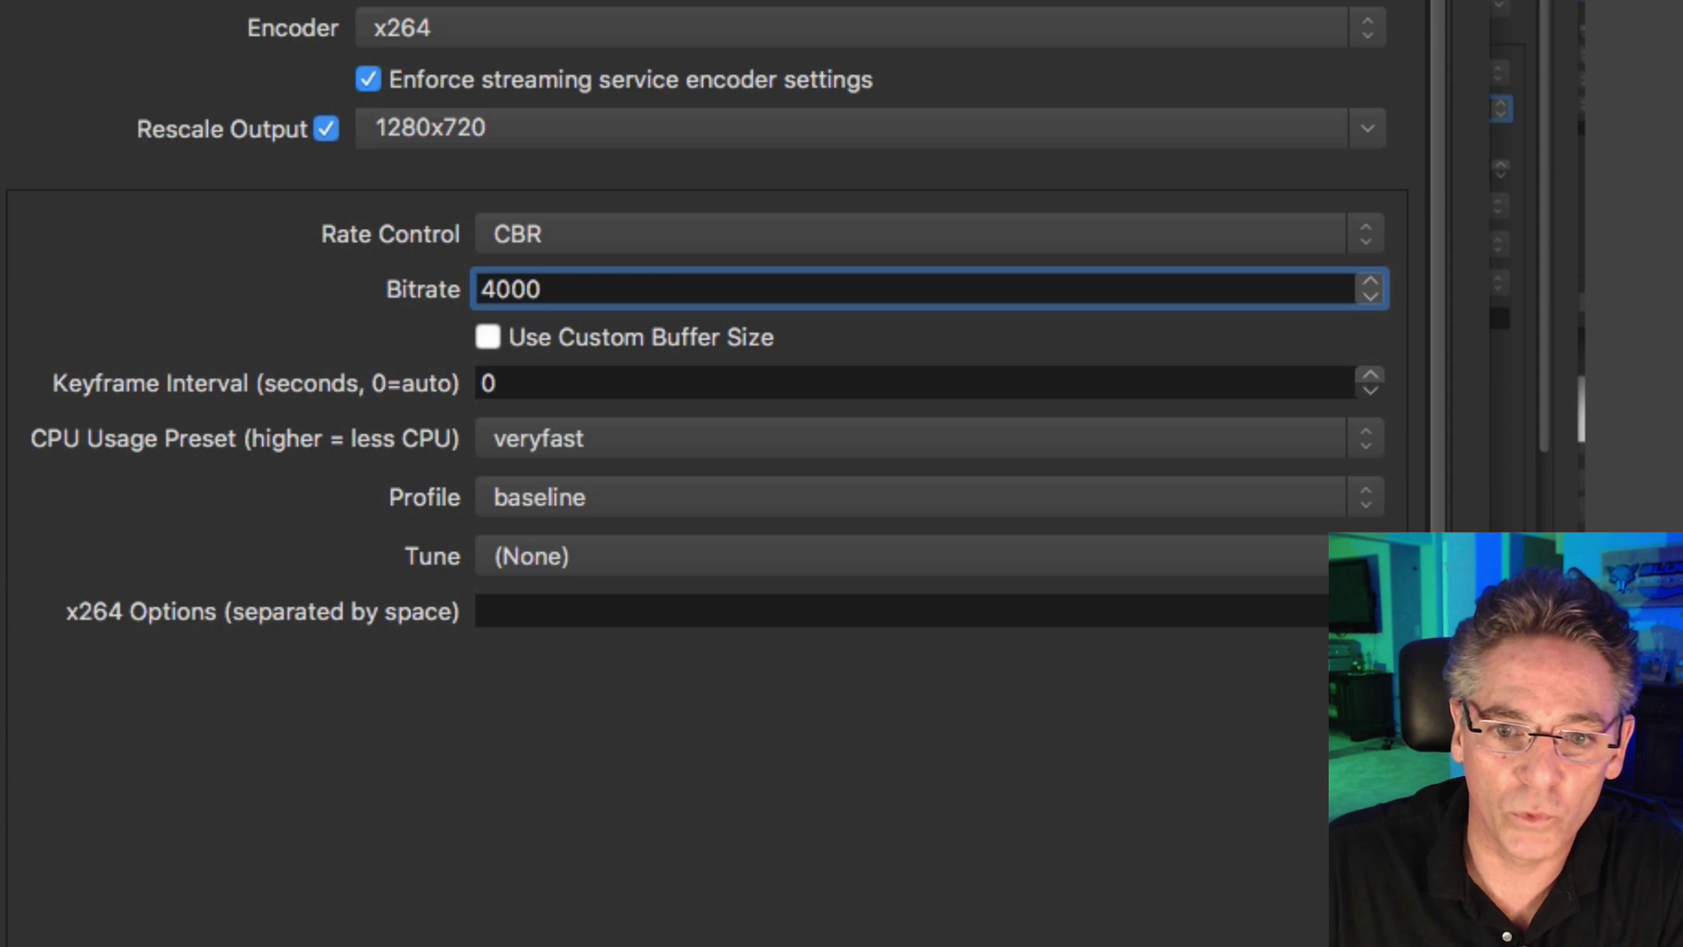
key(Tab)
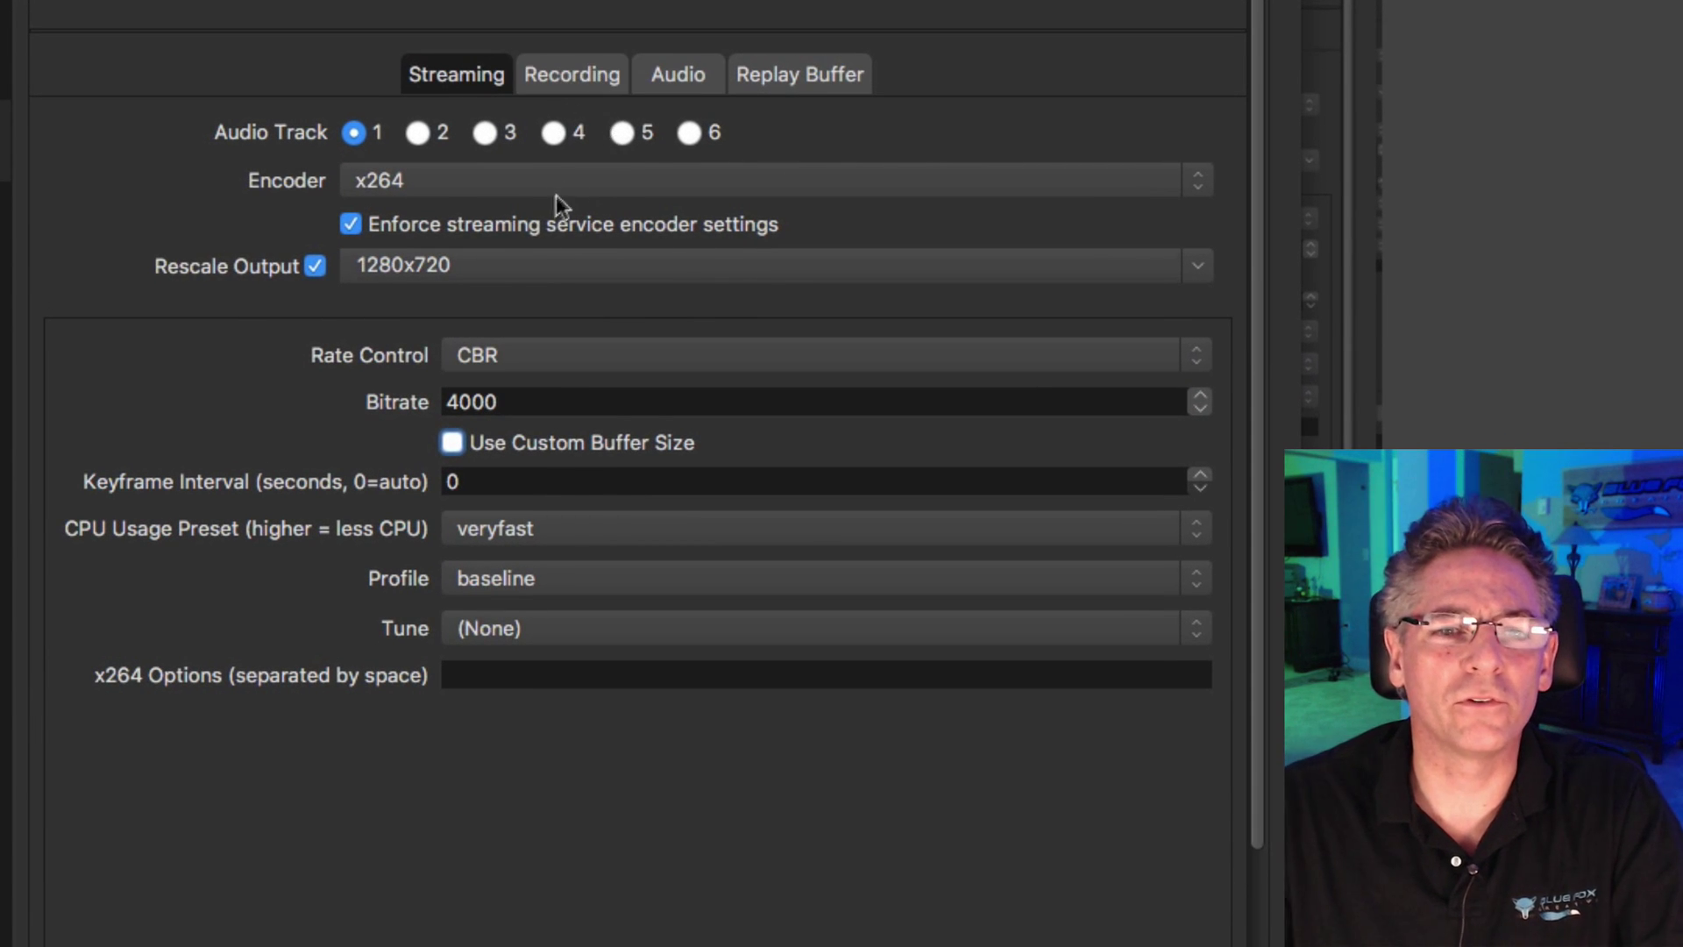
Turn the custom buffer size on and off again, and check the CPU usage preset choices.
click(452, 443)
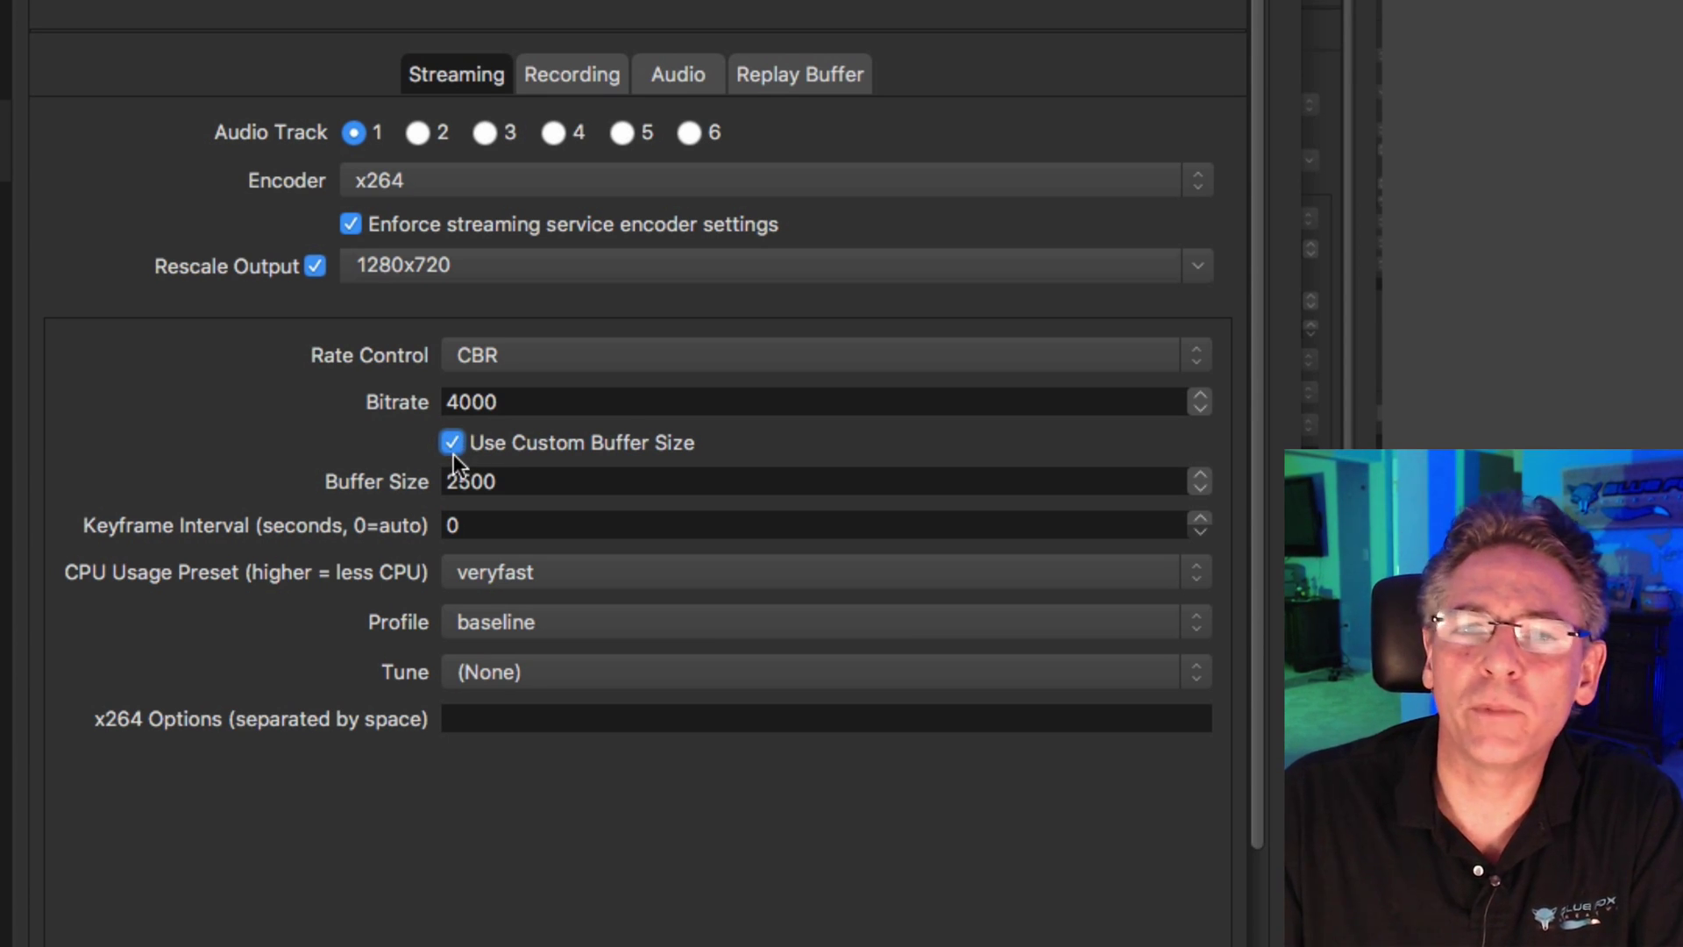
click(450, 442)
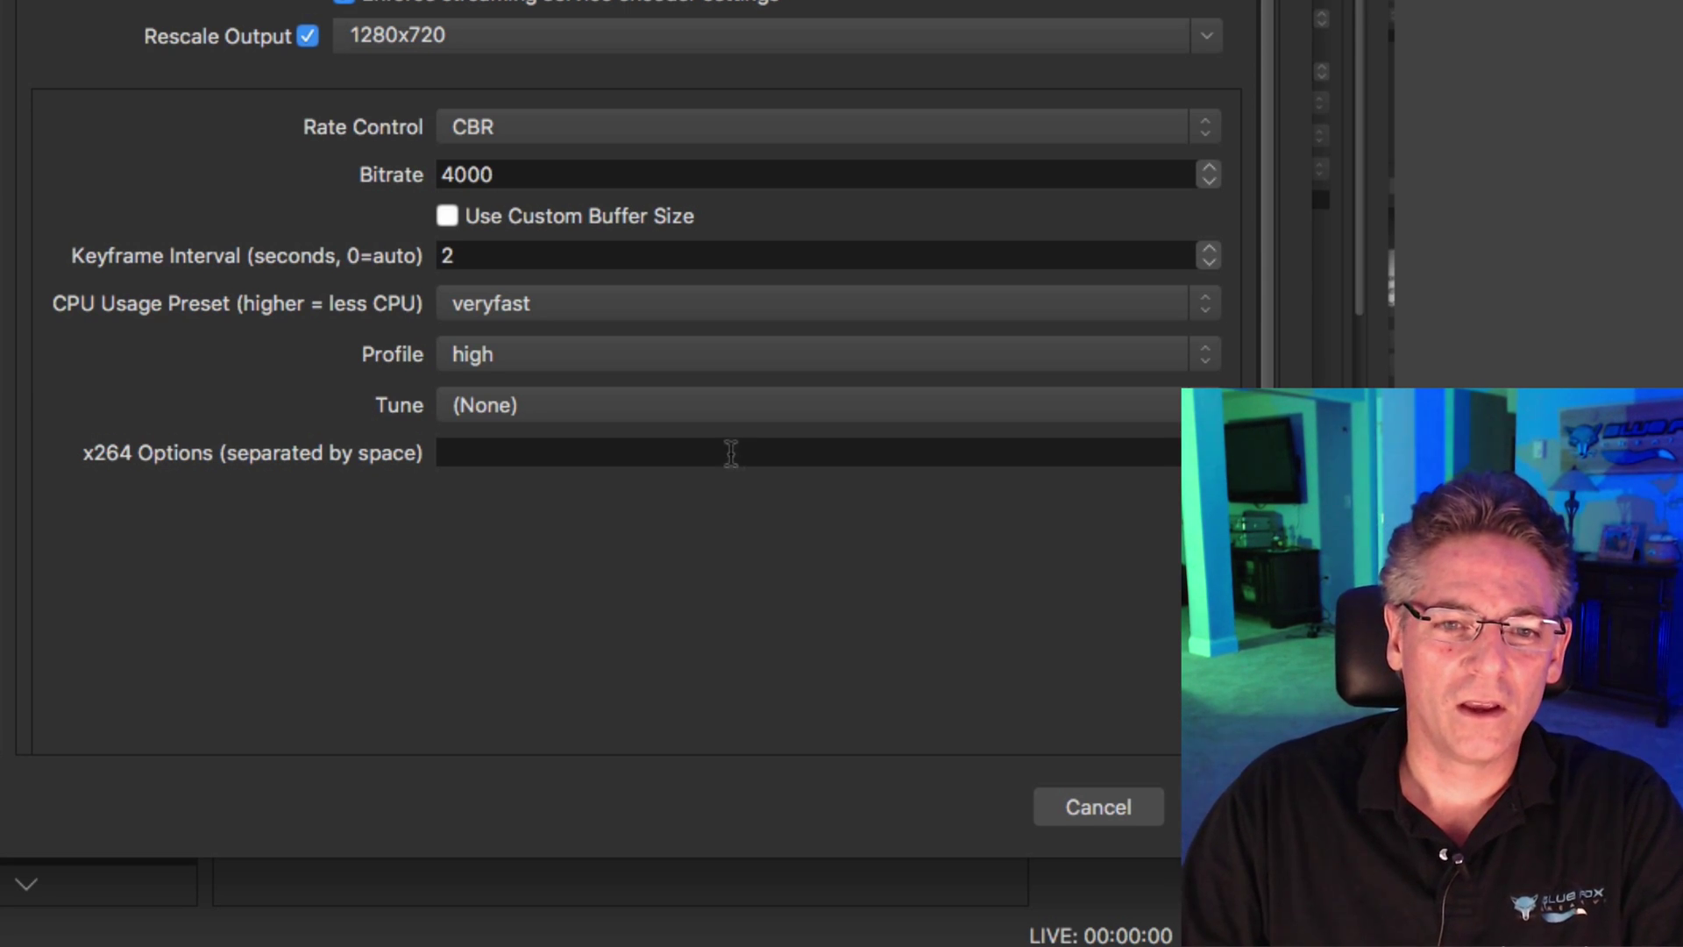
click(622, 308)
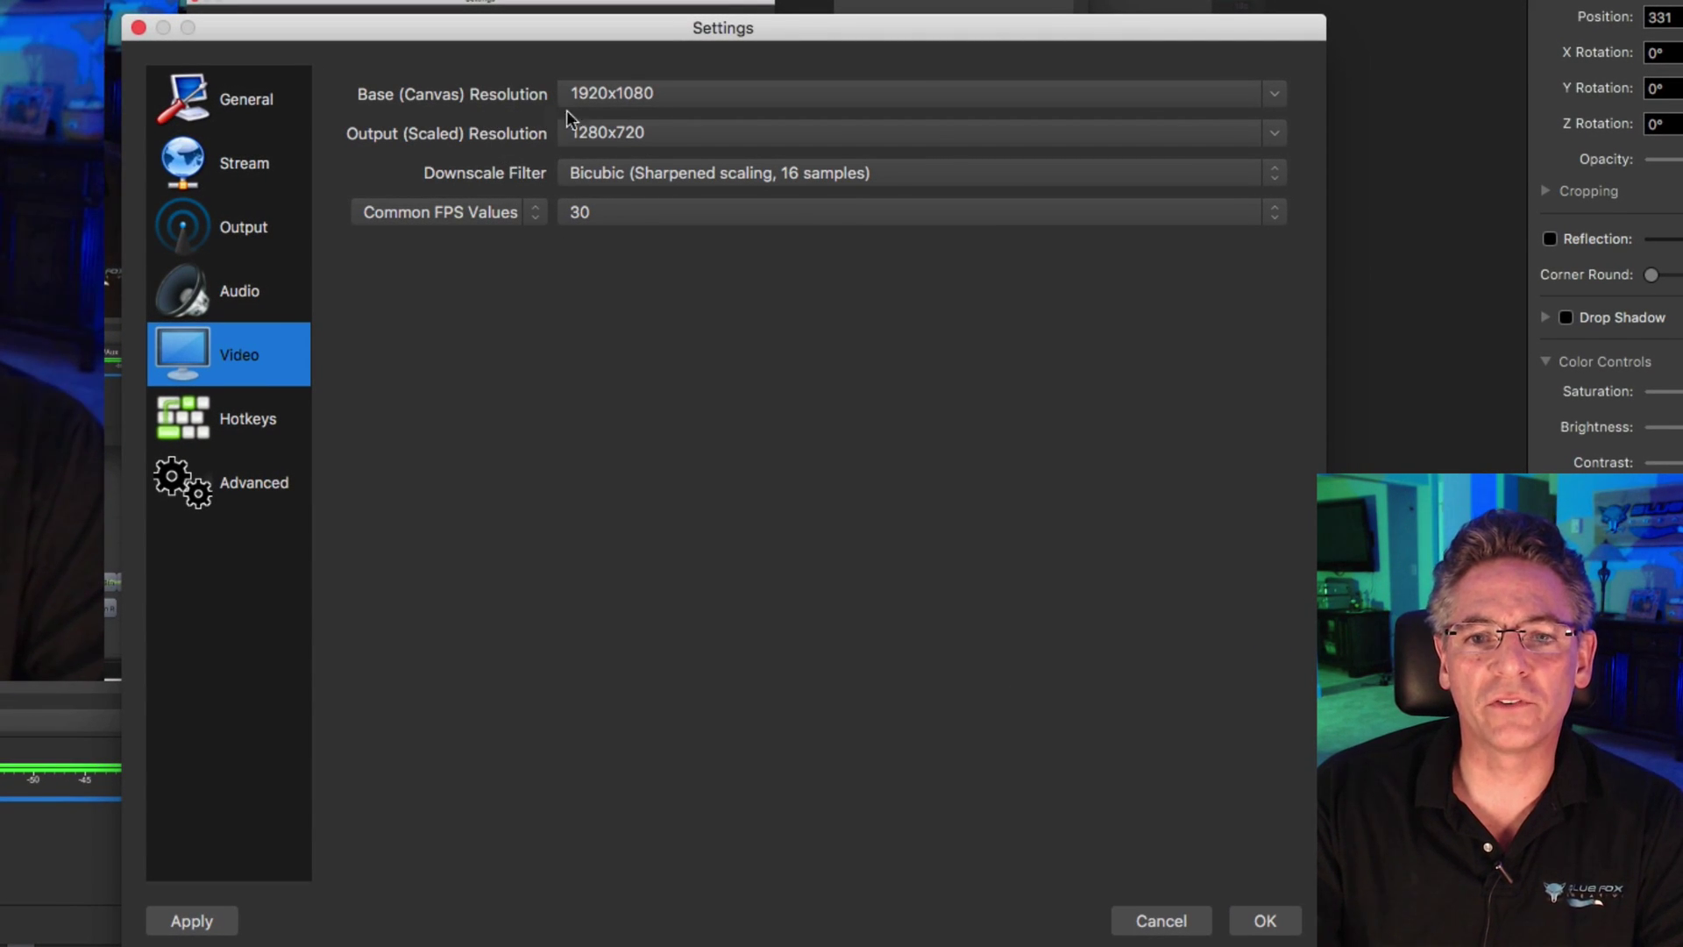
In the video settings, choose the Bicubic (Sharpened scaling, 16 samples) downscale filter and 30 as the common FPS value.
click(671, 98)
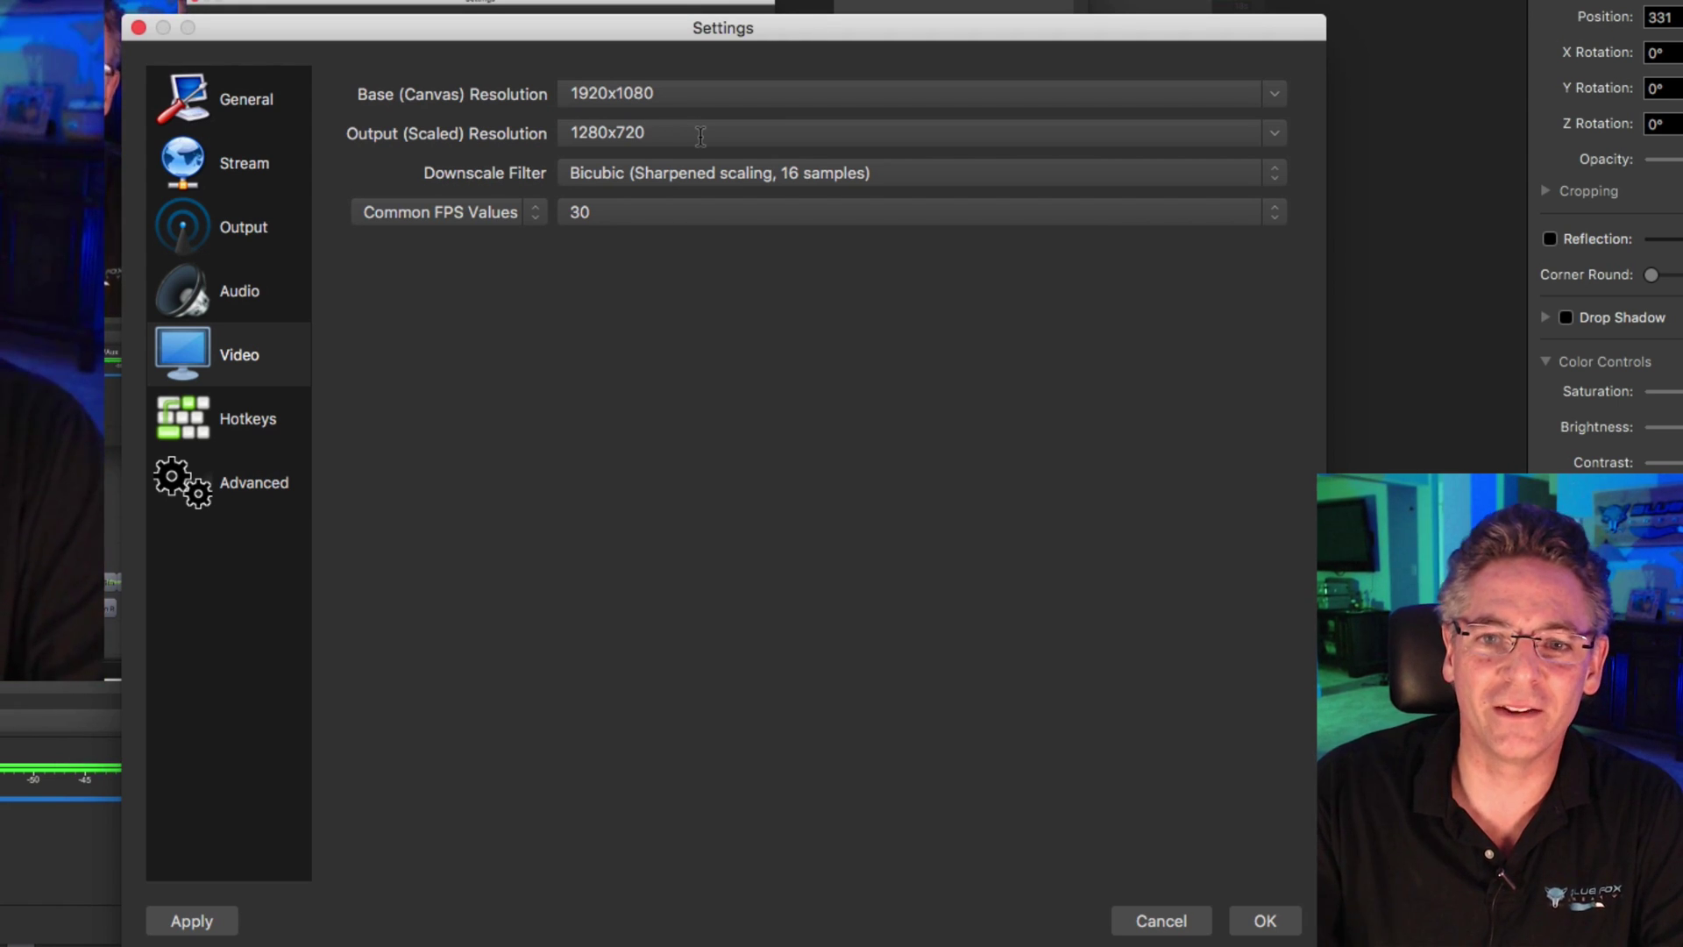
click(650, 181)
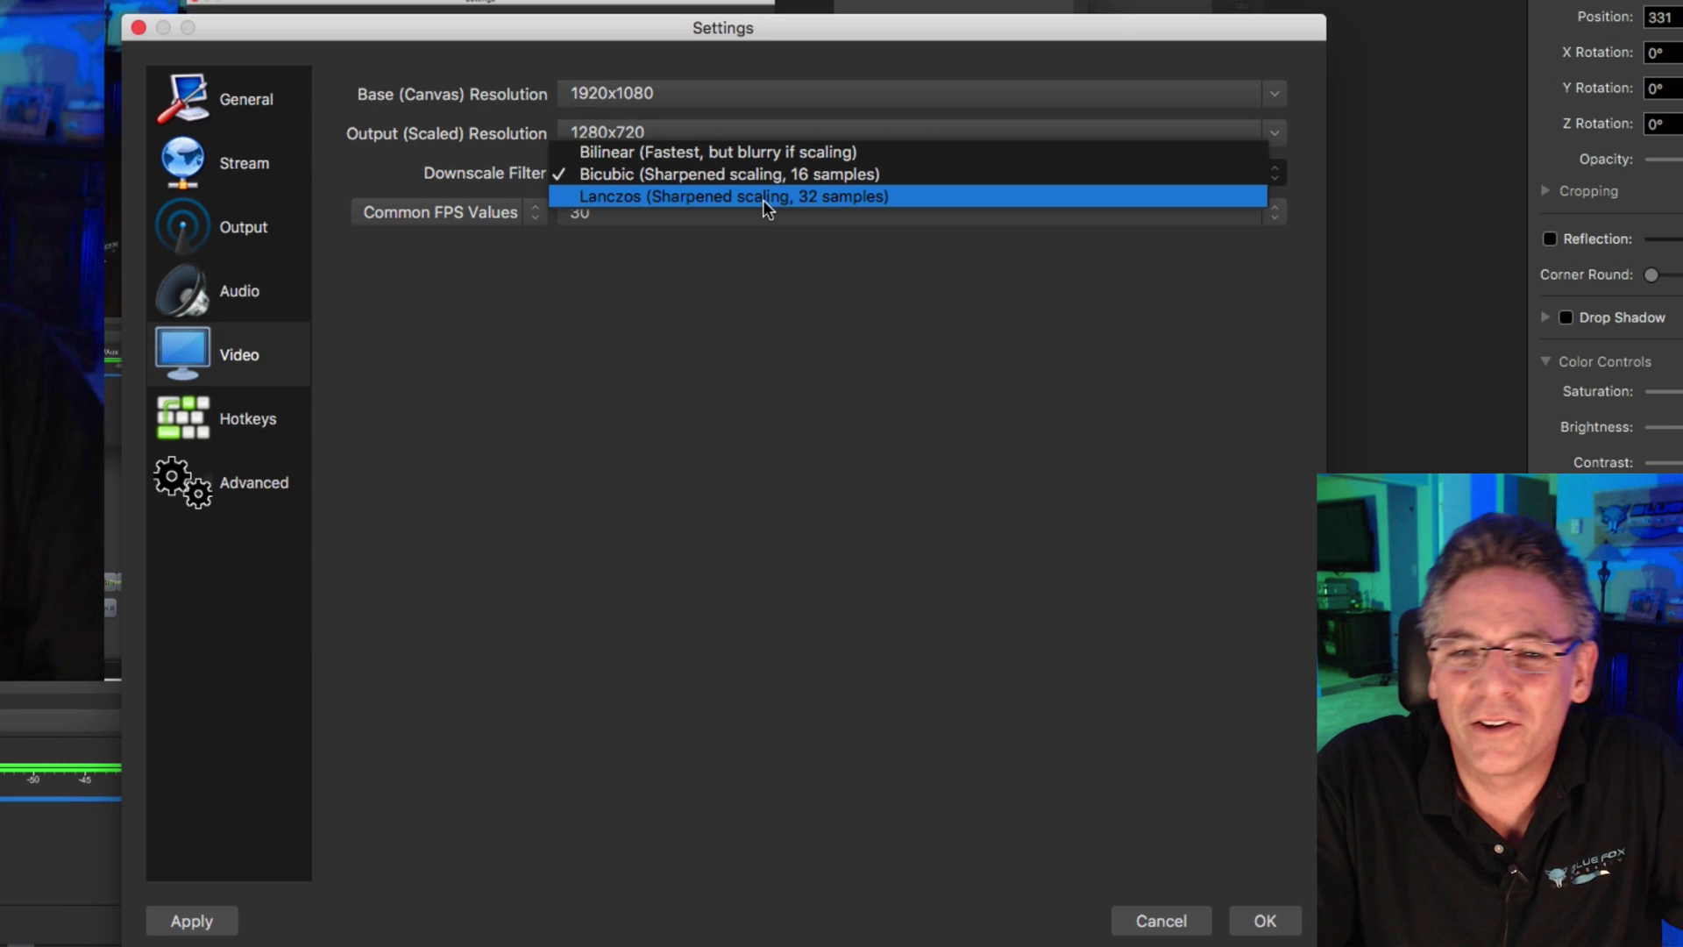
click(771, 174)
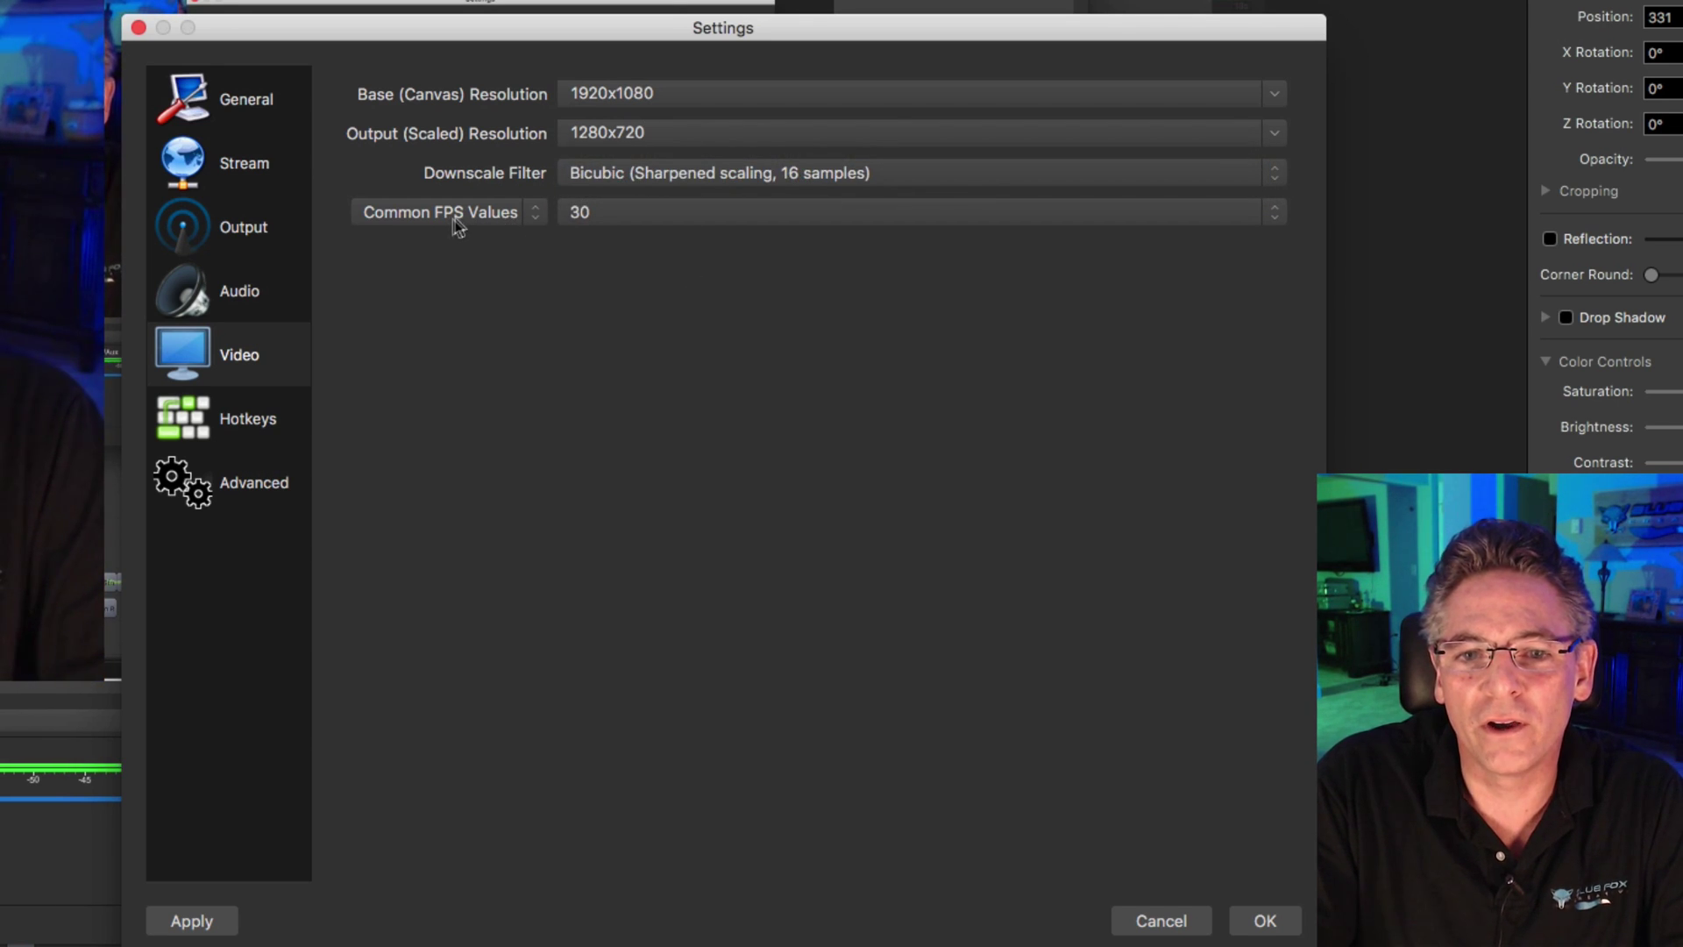
click(605, 219)
click(616, 213)
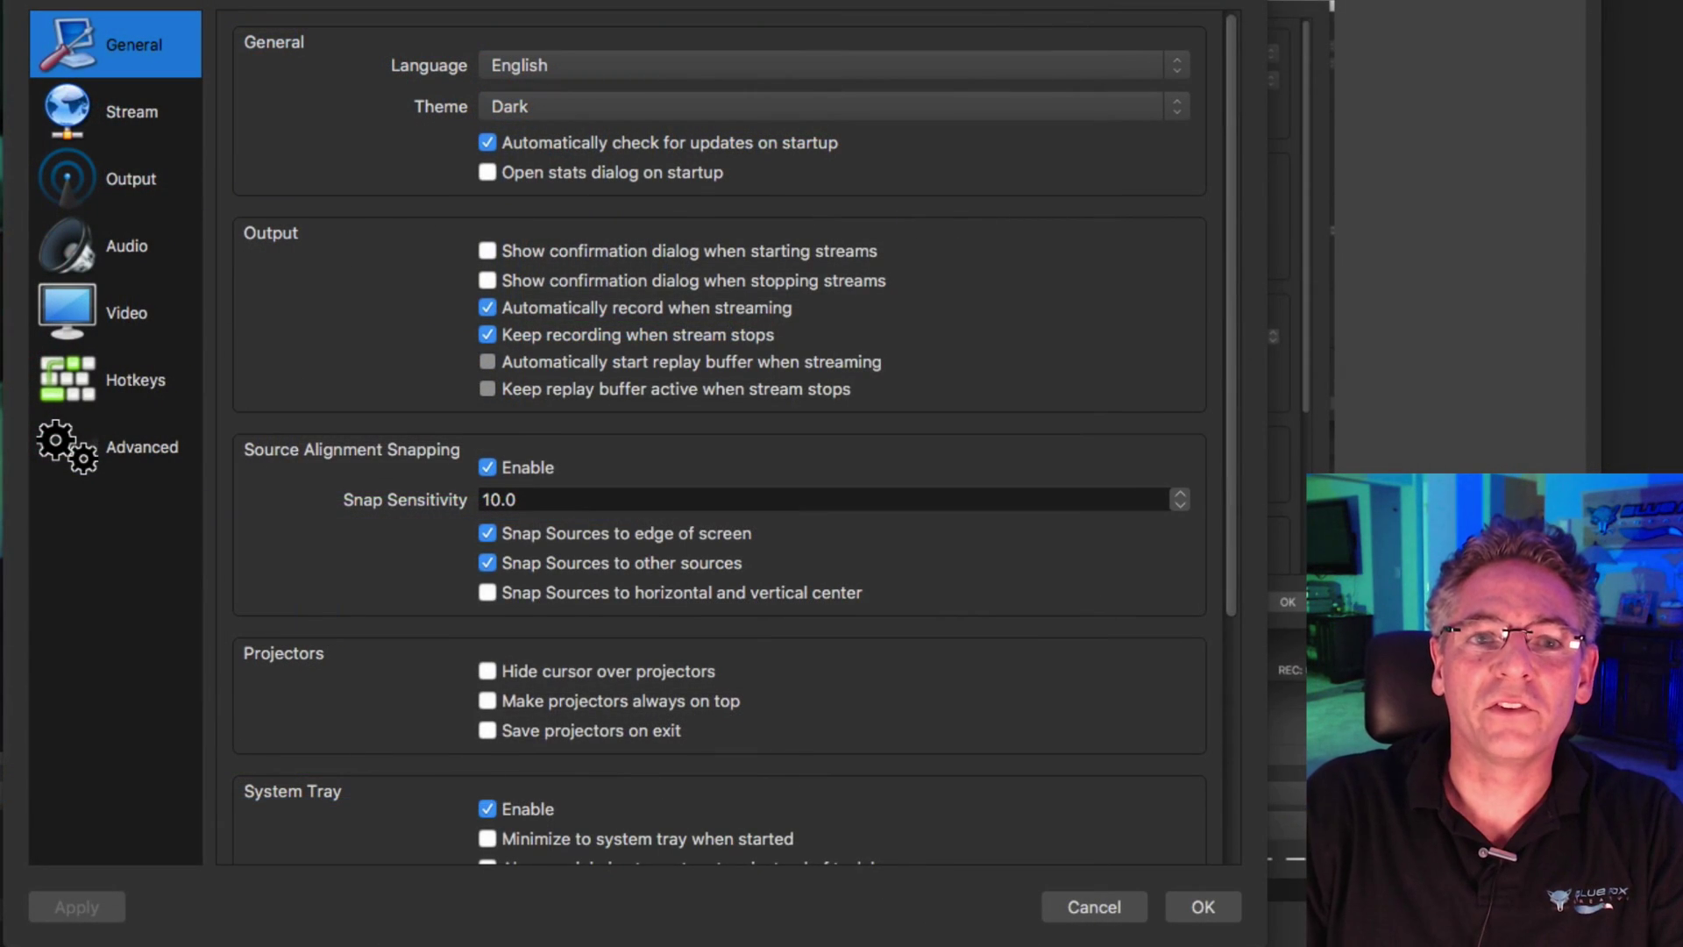
In the audio settings, choose iMic USB audio system as the first Mic/Auxiliary Audio Device and accept the settings.
click(122, 252)
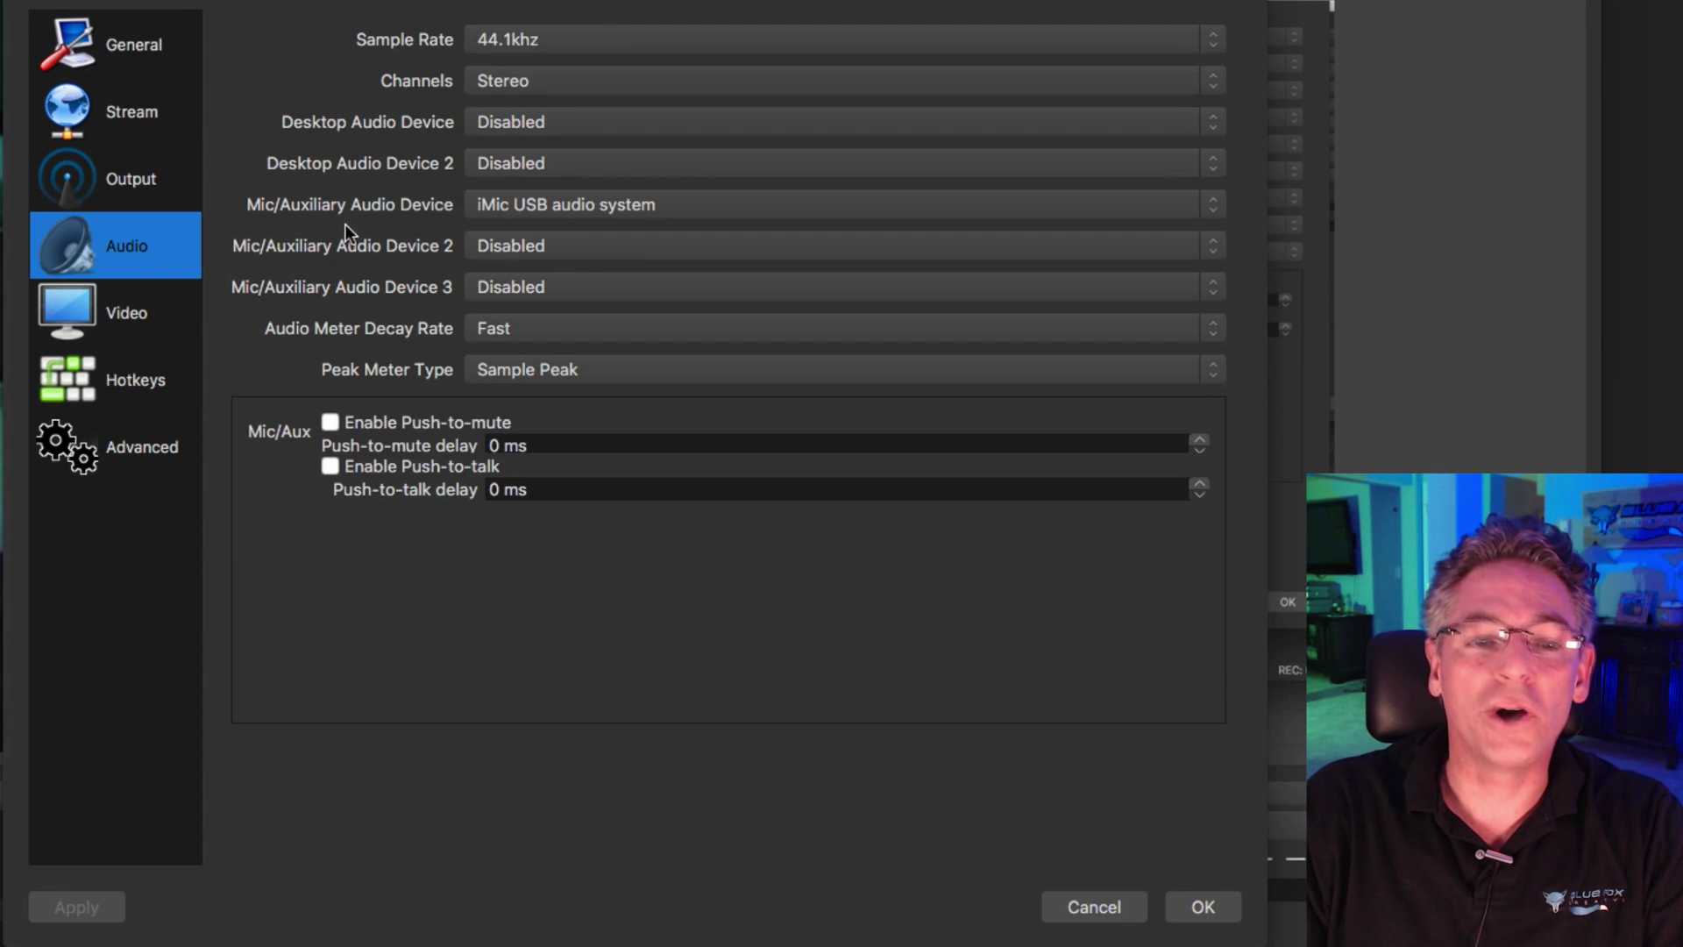
click(676, 210)
click(675, 206)
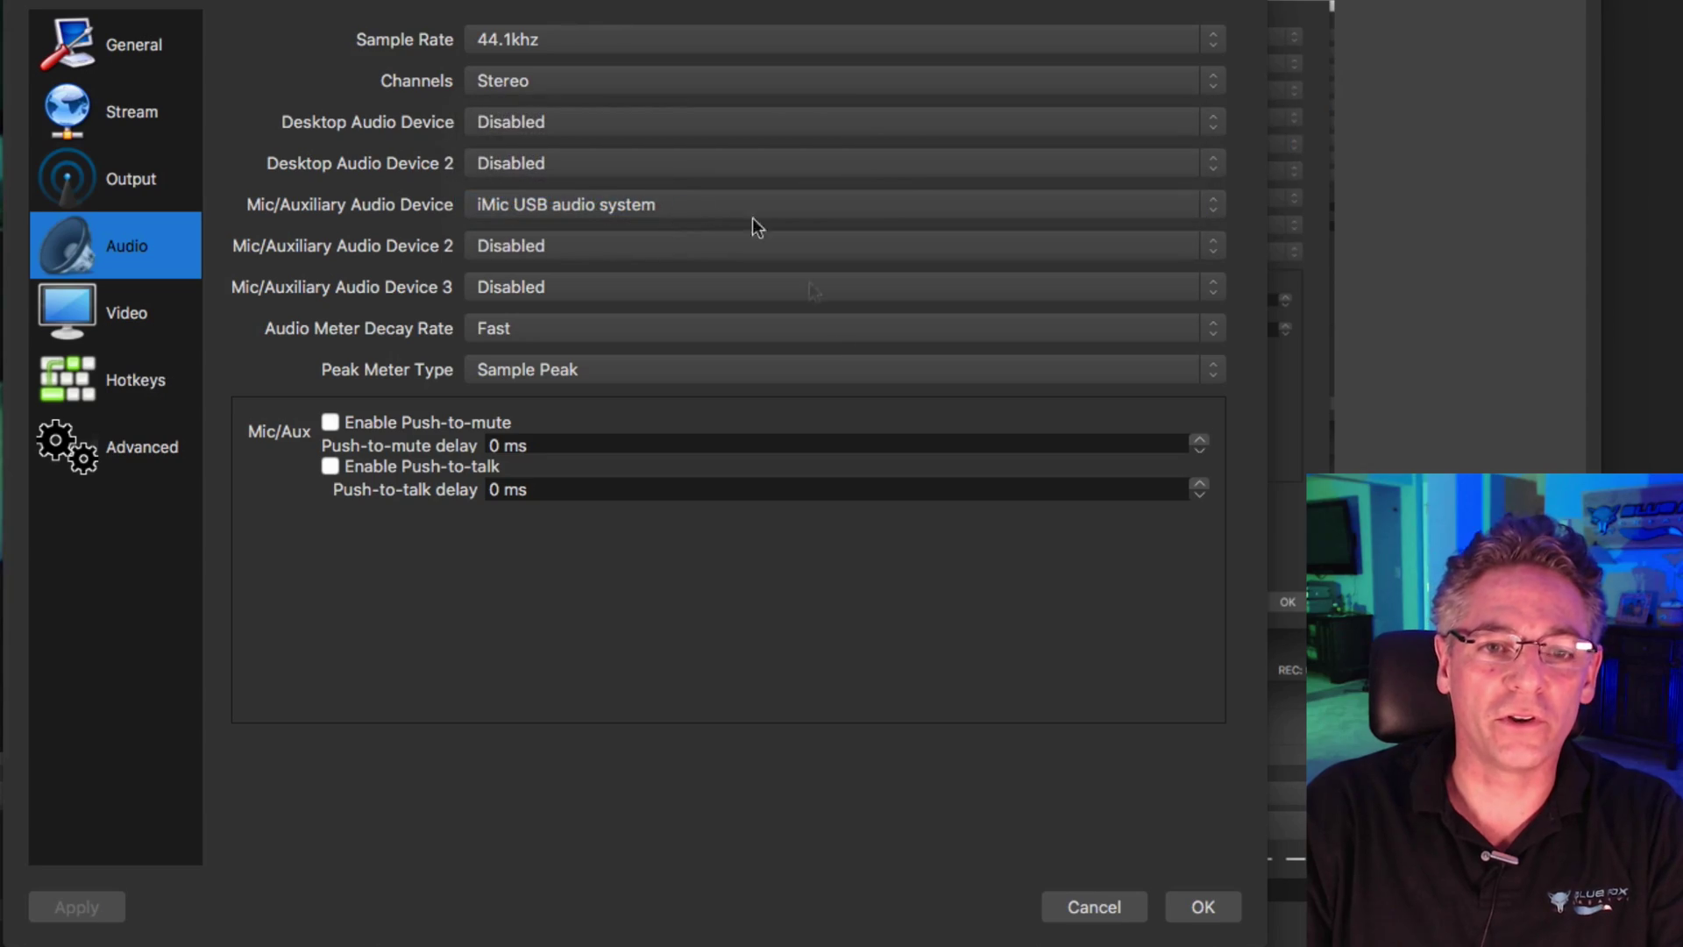
click(1203, 908)
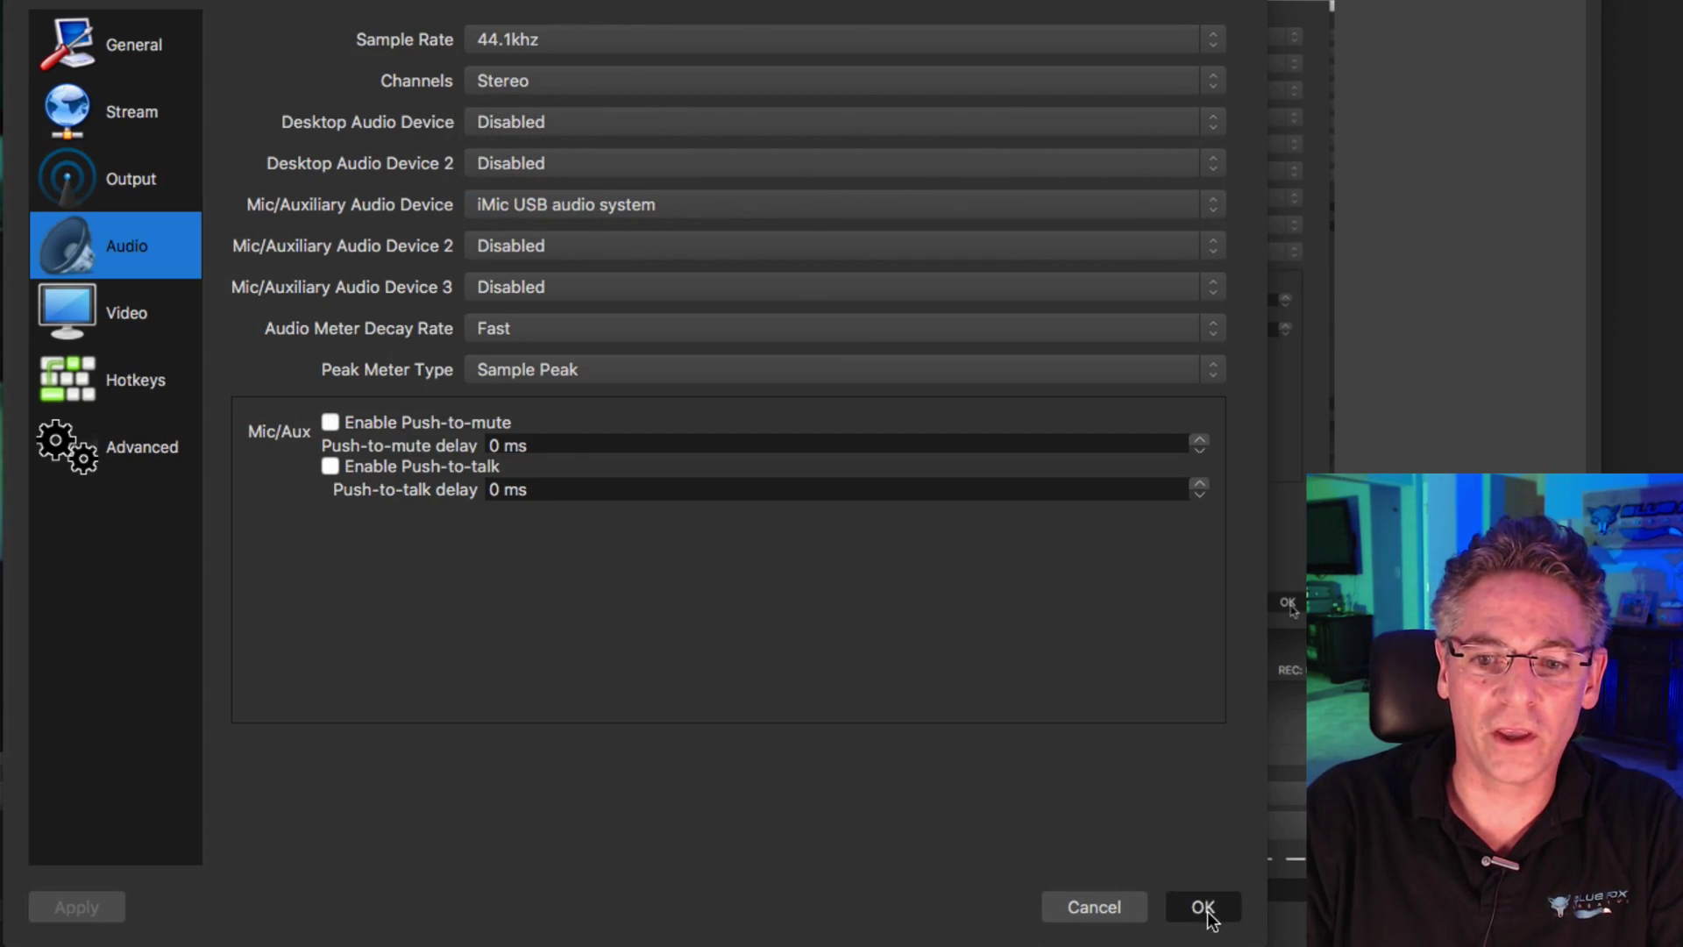